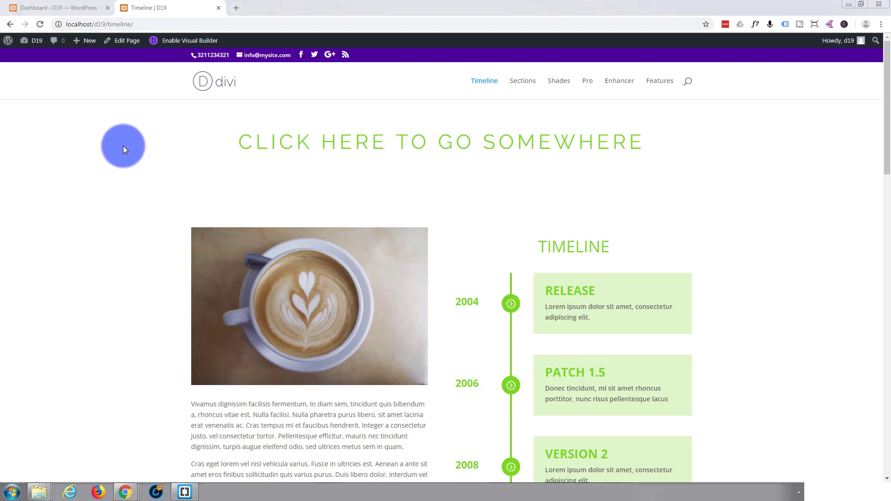
Open the installed Plugins list from the WordPress dashboard.
{"action": "scroll", "coordinate": [120, 151], "scroll_direction": "down", "scroll_amount": 8}
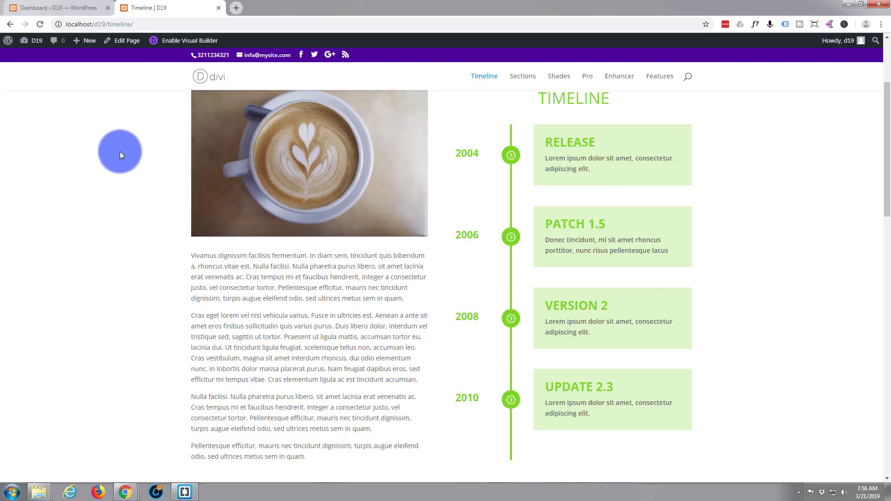
{"action": "scroll", "coordinate": [120, 151], "scroll_direction": "down", "scroll_amount": 13}
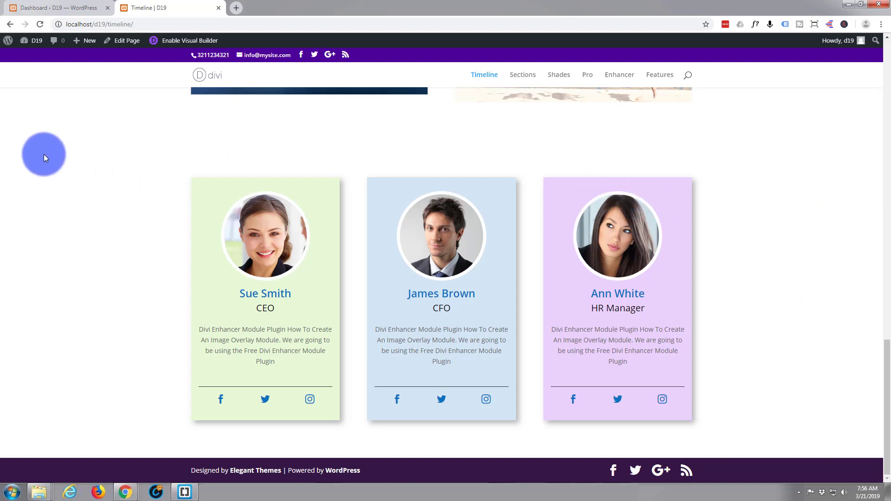
{"action": "mouse_move", "coordinate": [14, 39]}
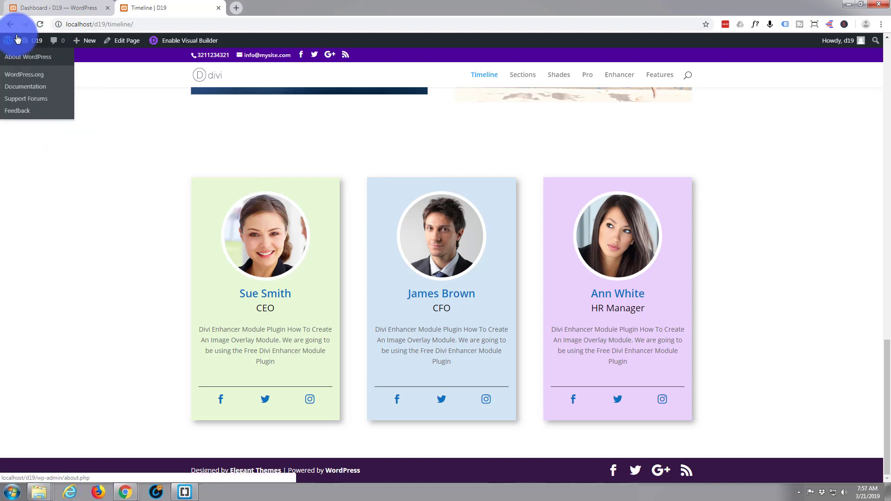
{"action": "left_click", "coordinate": [27, 8]}
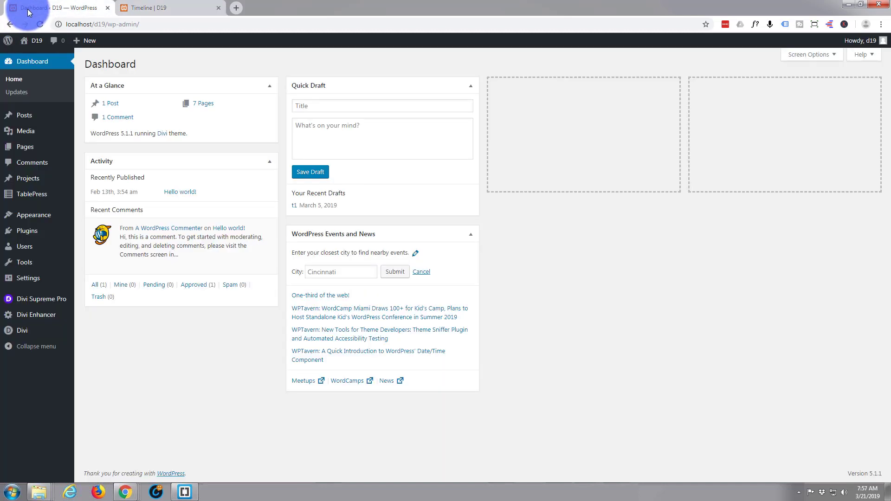
{"action": "left_click", "coordinate": [25, 234]}
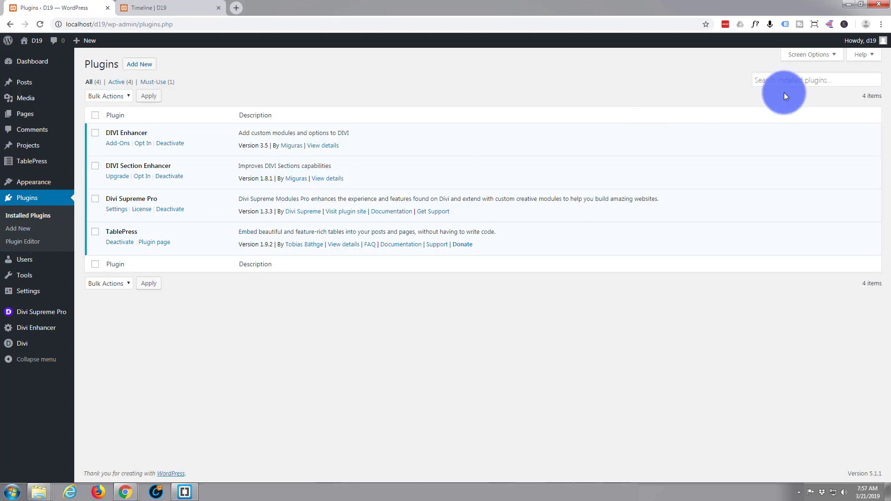
{"action": "left_click", "coordinate": [779, 79]}
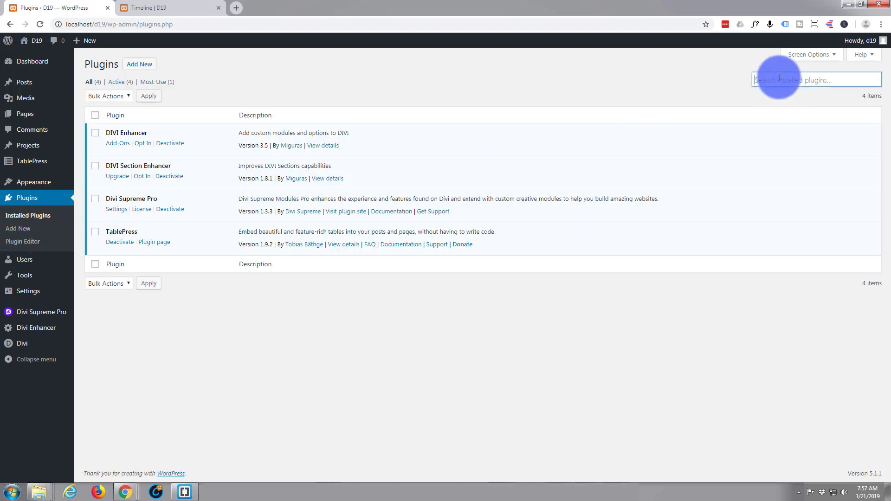
Search the plugin directory for 'divi enhancer', then return to the Timeline page.
{"action": "left_click", "coordinate": [136, 67]}
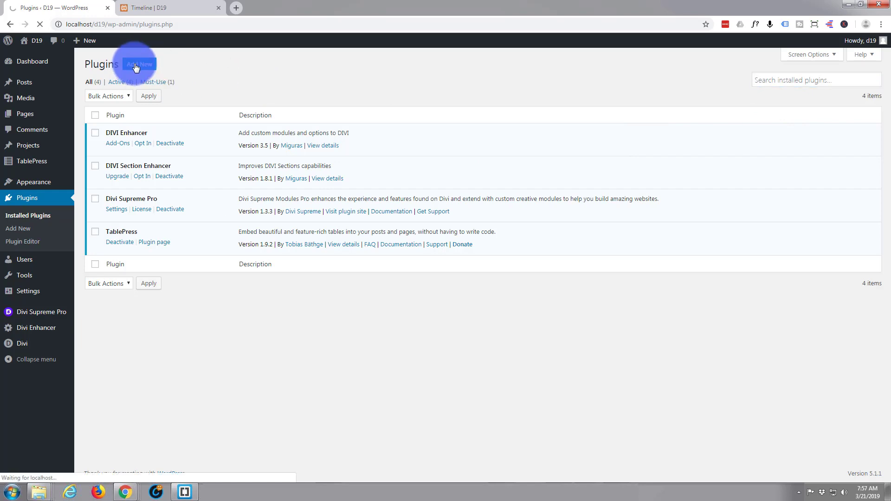
{"action": "left_click", "coordinate": [762, 90]}
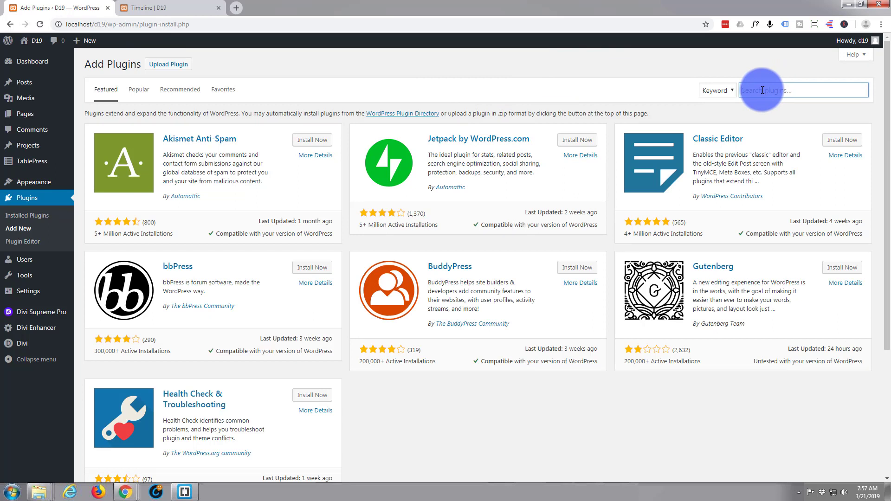
{"action": "type", "text": "divi enhancer"}
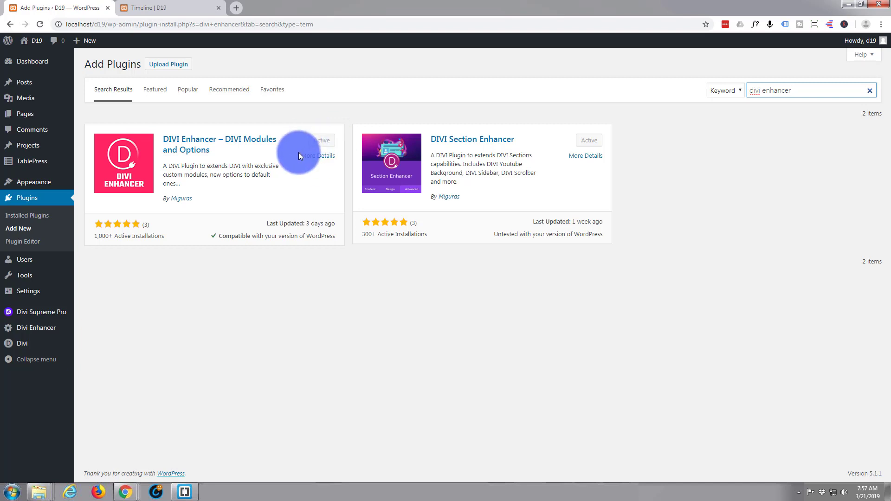
{"action": "left_click", "coordinate": [180, 9]}
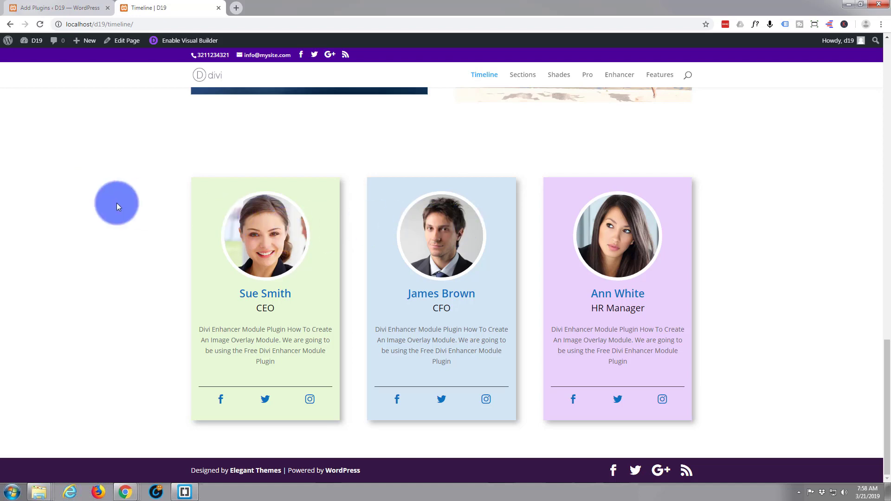
Enable the Visual Builder and add a regular section with a three-column row below the team cards.
{"action": "left_click", "coordinate": [181, 45]}
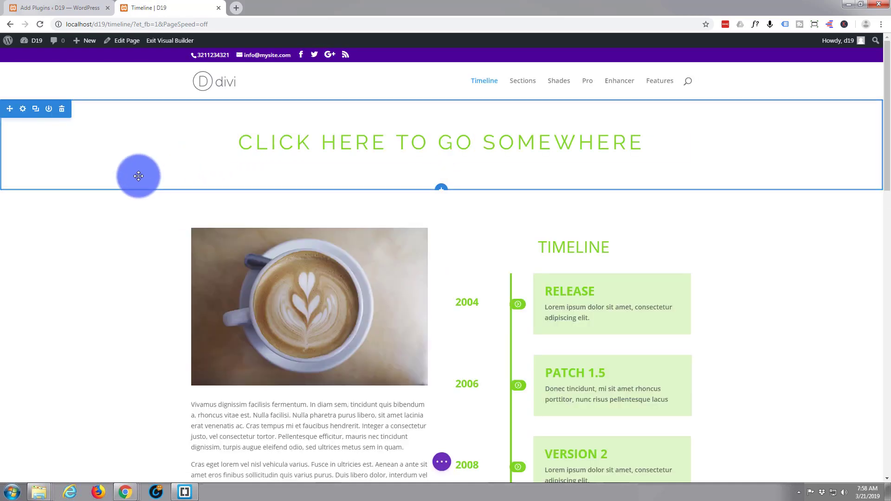
{"action": "scroll", "coordinate": [138, 176], "scroll_direction": "down", "scroll_amount": 6}
{"action": "scroll", "coordinate": [138, 176], "scroll_direction": "down", "scroll_amount": 12}
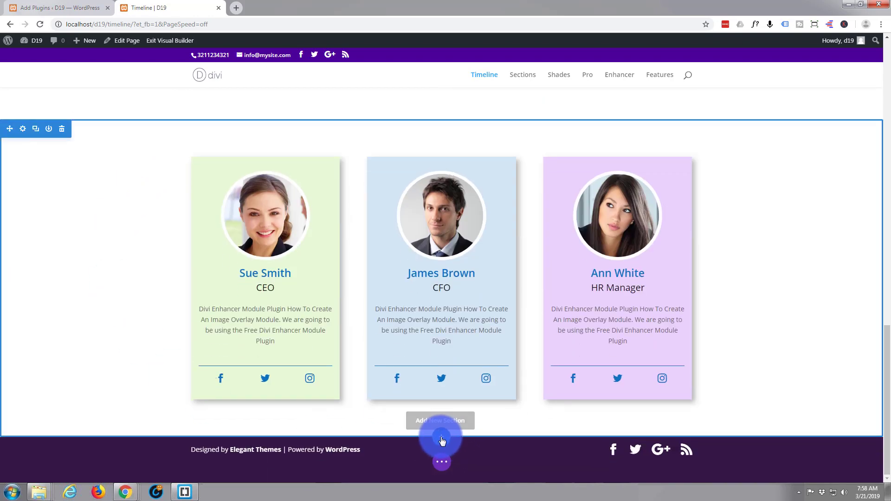
{"action": "left_click", "coordinate": [443, 439]}
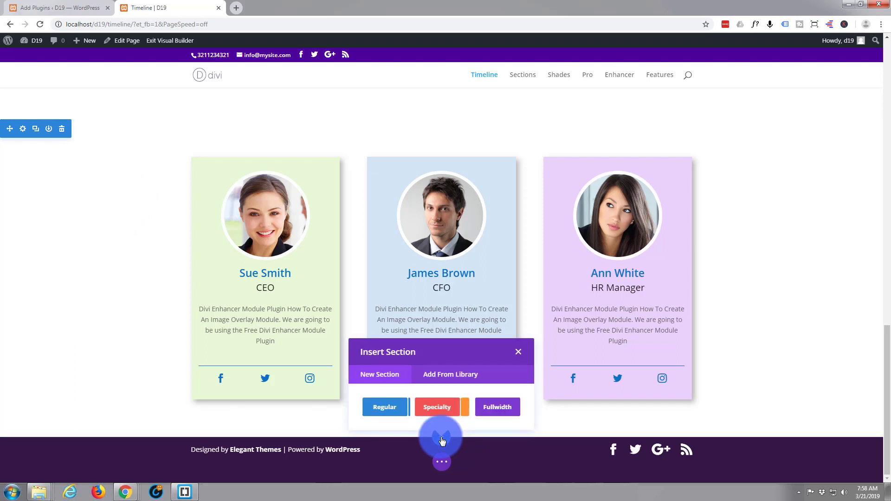
{"action": "left_click", "coordinate": [384, 413]}
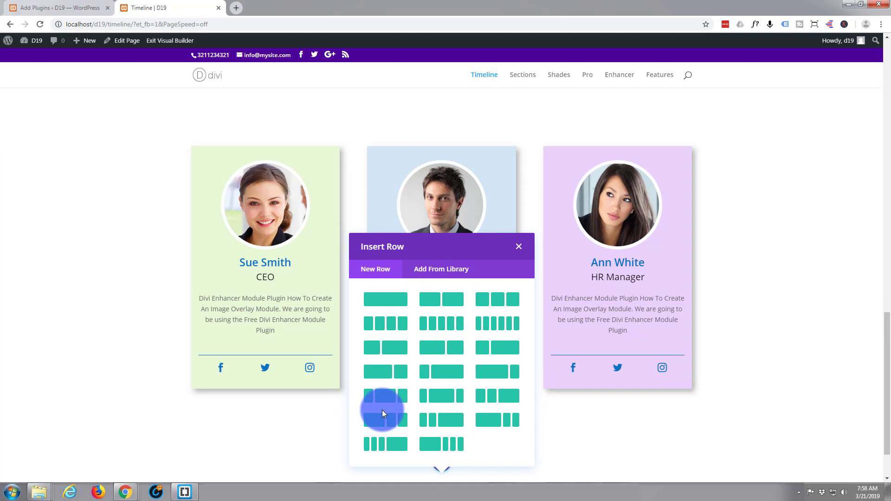
{"action": "left_click", "coordinate": [497, 296]}
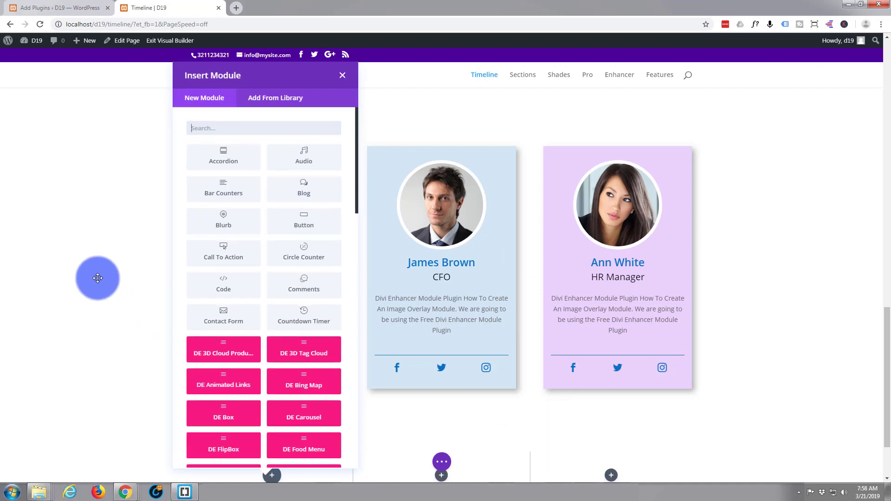
Pick DE Team Member from the Insert Module list for the first column.
{"action": "scroll", "coordinate": [139, 209], "scroll_direction": "up", "scroll_amount": 2}
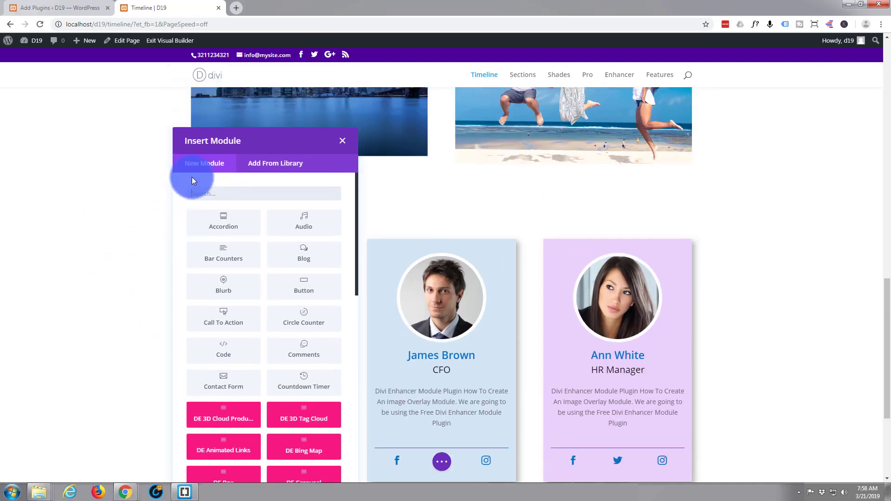
{"action": "scroll", "coordinate": [232, 220], "scroll_direction": "down", "scroll_amount": 2}
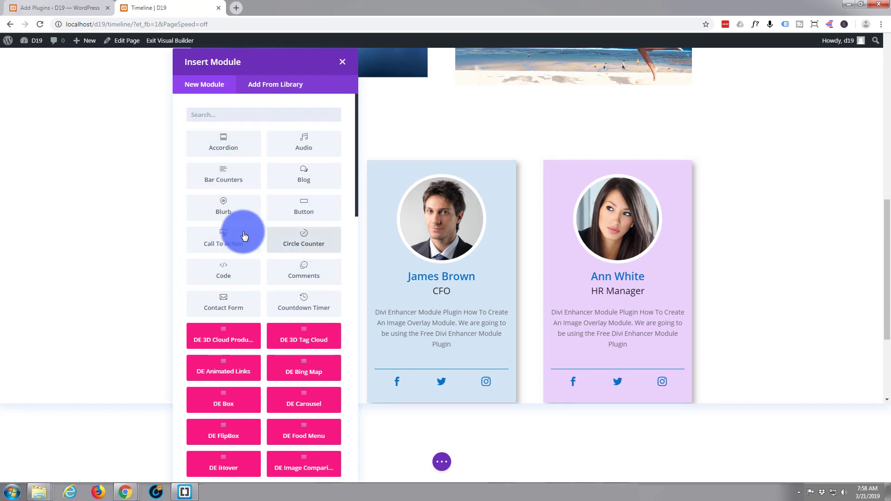
{"action": "scroll", "coordinate": [245, 236], "scroll_direction": "down", "scroll_amount": 3}
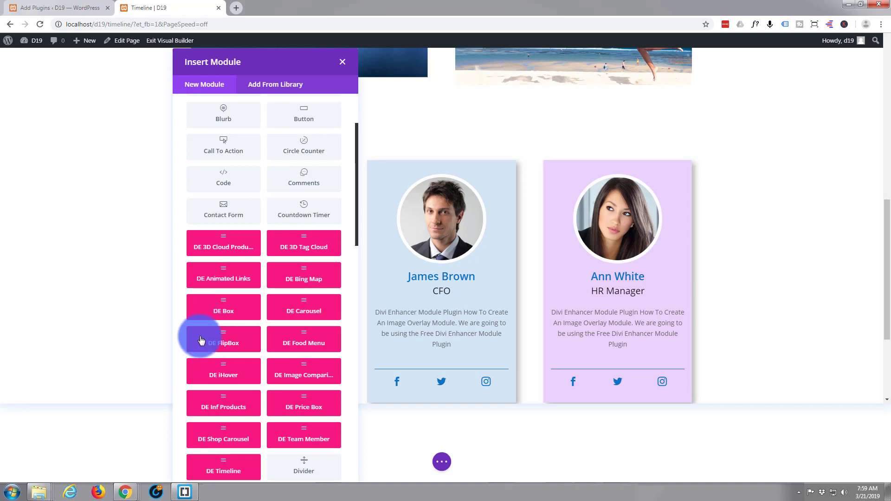
{"action": "left_click", "coordinate": [304, 434]}
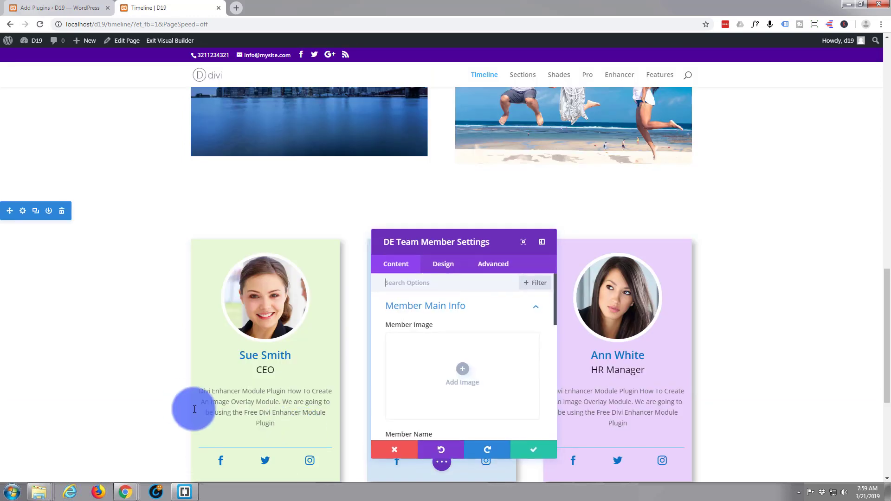
Drag the DE Team Member Settings panel up and to the right, uncovering the module.
{"action": "scroll", "coordinate": [145, 326], "scroll_direction": "down", "scroll_amount": 5}
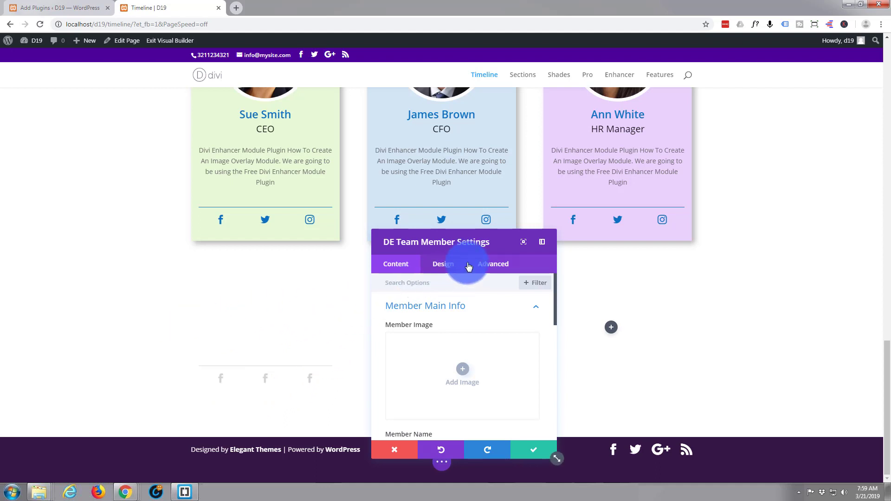
{"action": "left_click_drag", "start_coordinate": [497, 242], "coordinate": [632, 159]}
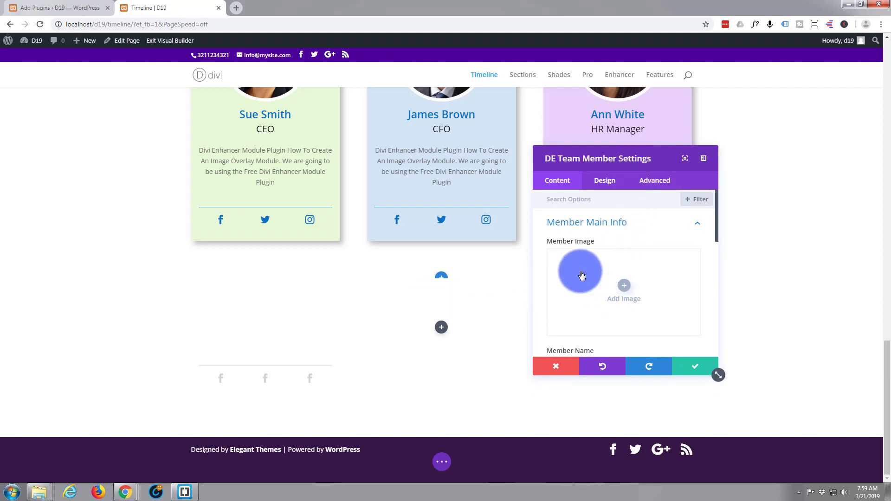
{"action": "scroll", "coordinate": [269, 176], "scroll_direction": "up", "scroll_amount": 2}
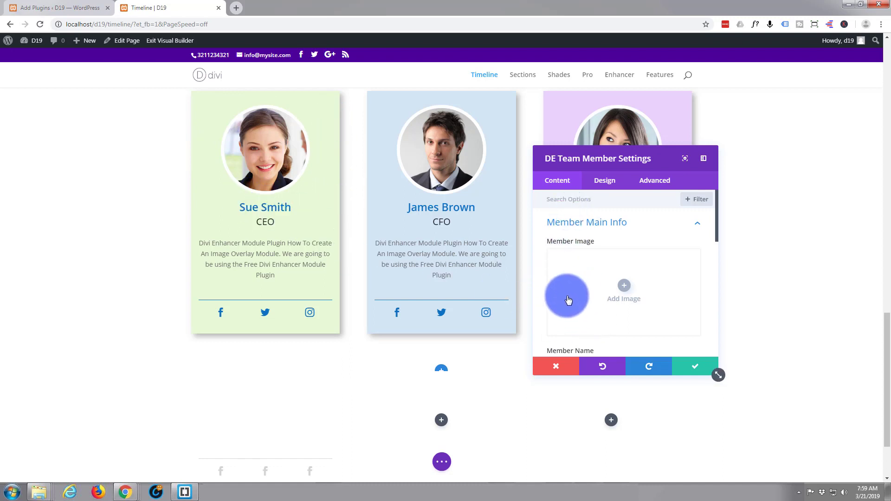
Set the member image to 02-4.jpg from the media library, replacing the first pick gp.jpg.
{"action": "left_click", "coordinate": [625, 286]}
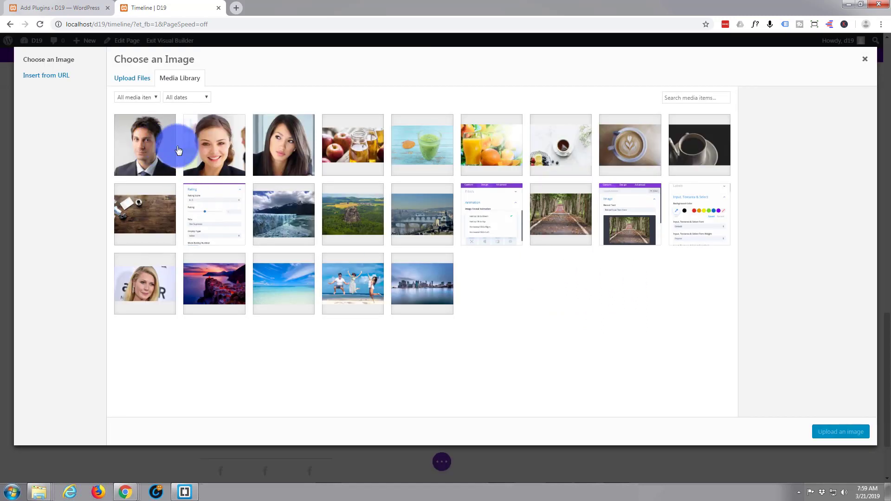
{"action": "left_click", "coordinate": [141, 293]}
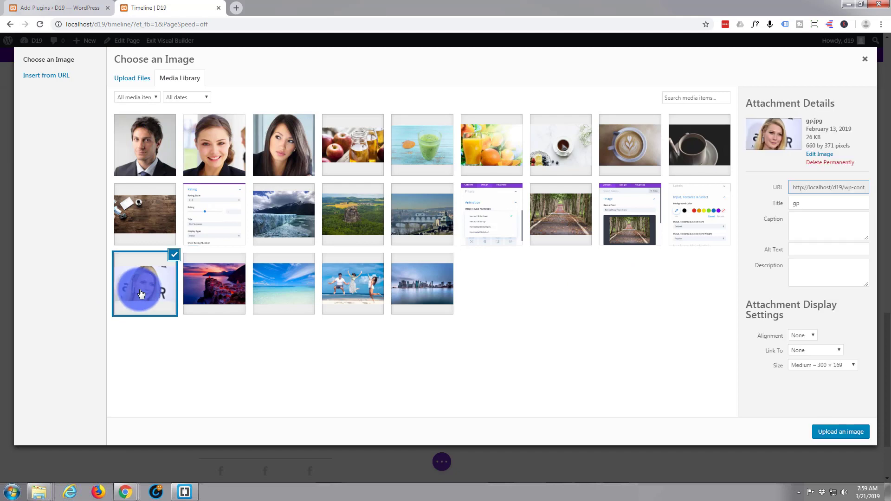
{"action": "left_click", "coordinate": [843, 432]}
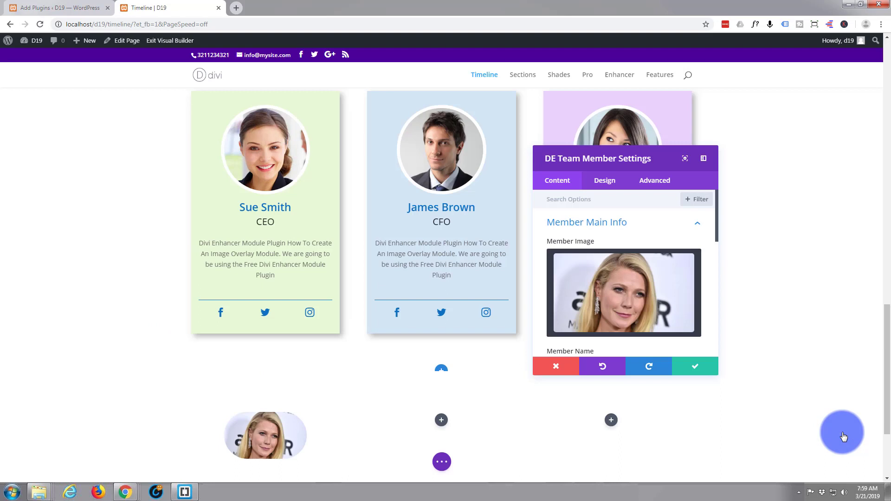
{"action": "left_click", "coordinate": [679, 275]}
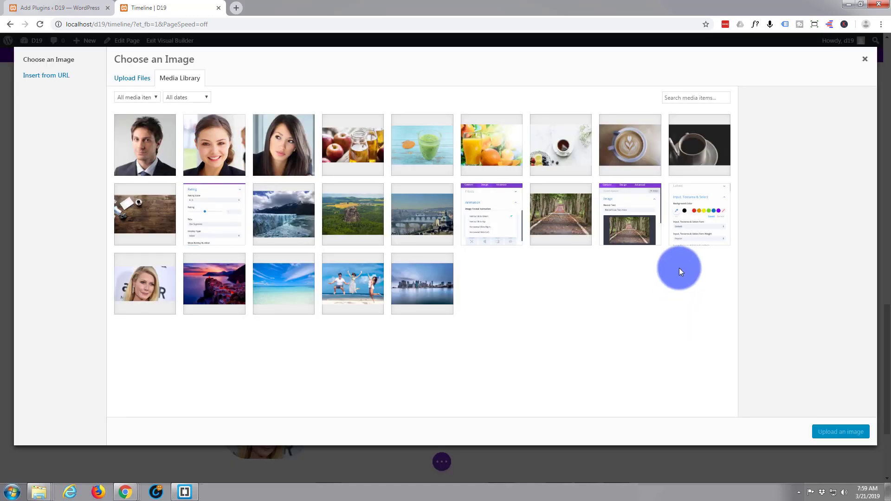
{"action": "left_click", "coordinate": [207, 156]}
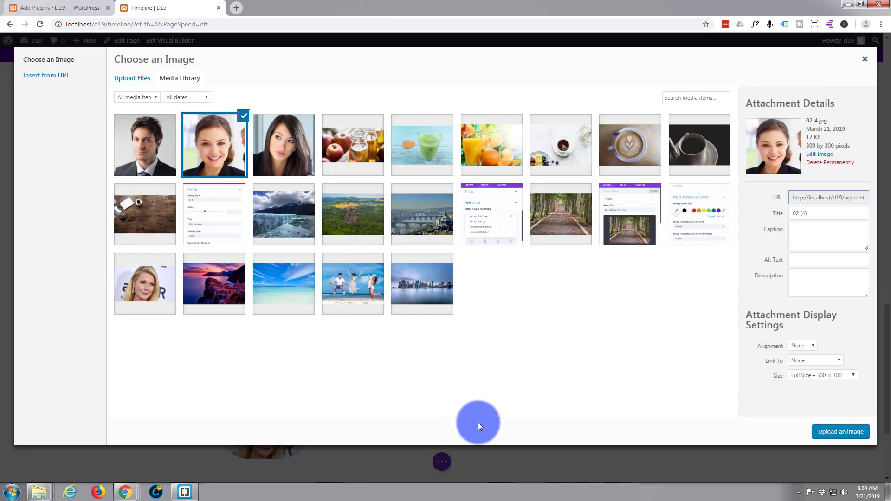
{"action": "left_click", "coordinate": [833, 434]}
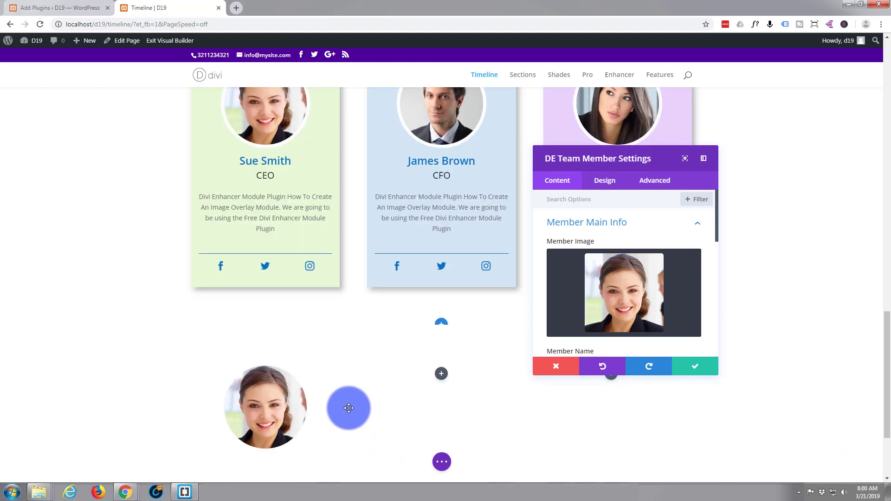
Enter the member's name and the position CEO.
{"action": "scroll", "coordinate": [349, 408], "scroll_direction": "down", "scroll_amount": 2}
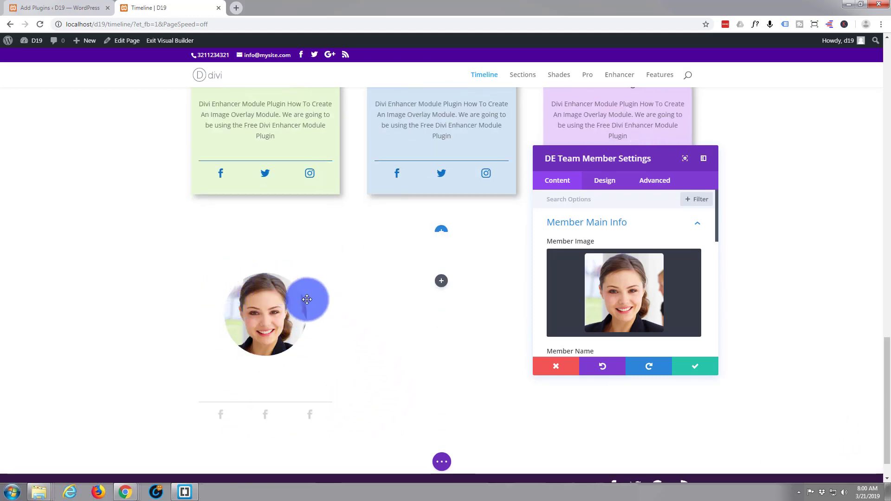
{"action": "scroll", "coordinate": [623, 290], "scroll_direction": "down", "scroll_amount": 3}
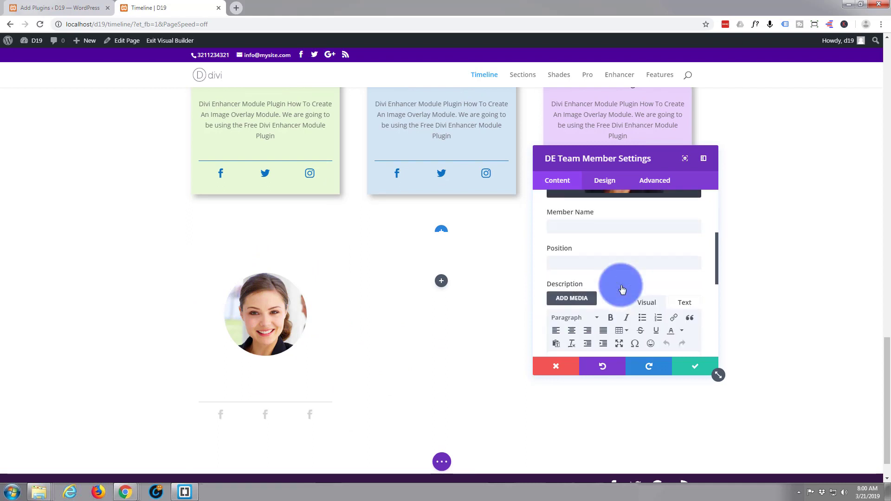
{"action": "scroll", "coordinate": [623, 288], "scroll_direction": "up", "scroll_amount": 2}
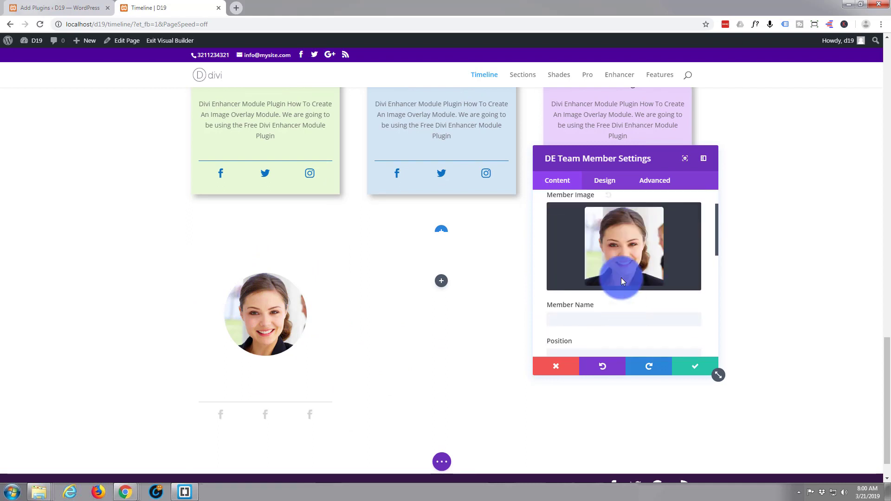
{"action": "left_click", "coordinate": [568, 320]}
{"action": "type", "text": "Jane Smith"}
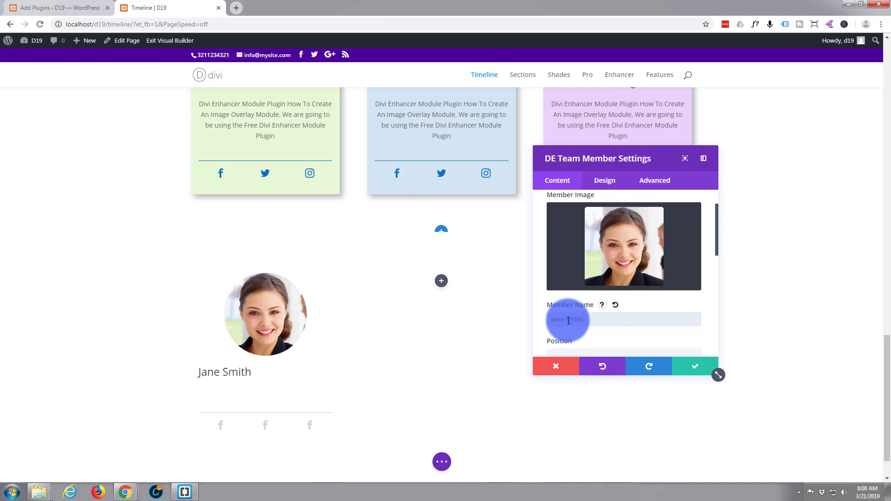
{"action": "scroll", "coordinate": [580, 312], "scroll_direction": "down", "scroll_amount": 2}
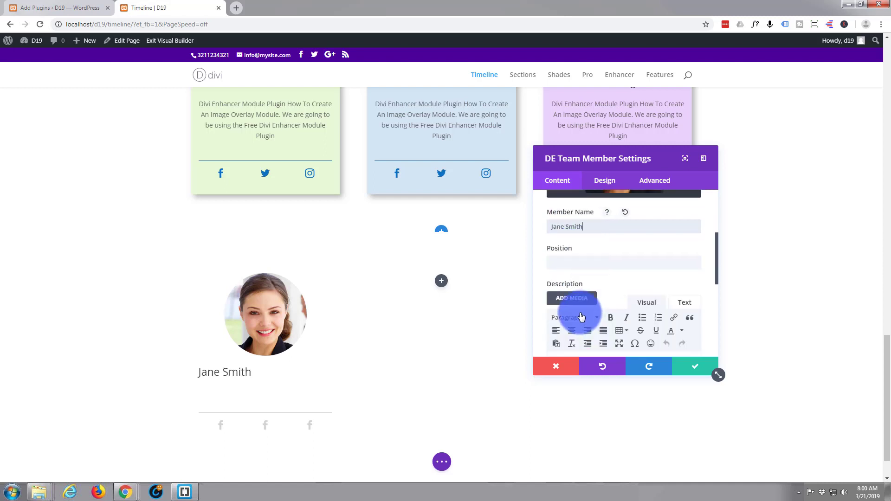
{"action": "left_click", "coordinate": [555, 261]}
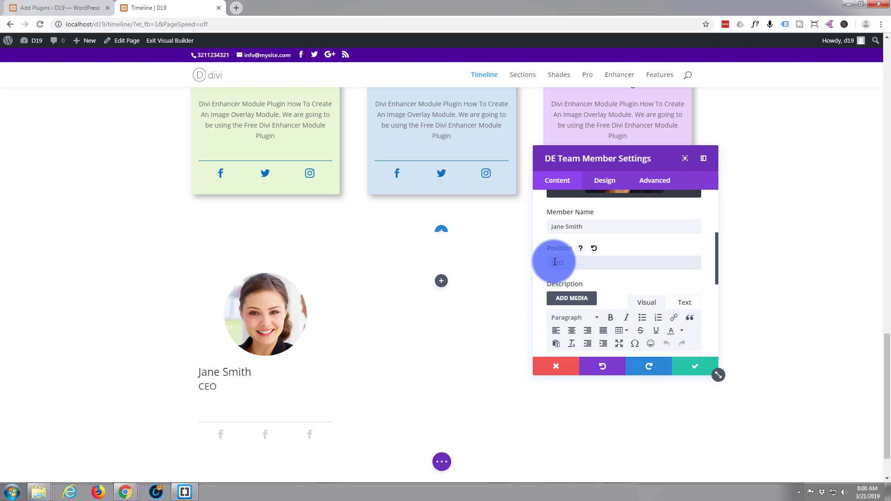
{"action": "scroll", "coordinate": [578, 257], "scroll_direction": "down", "scroll_amount": 2}
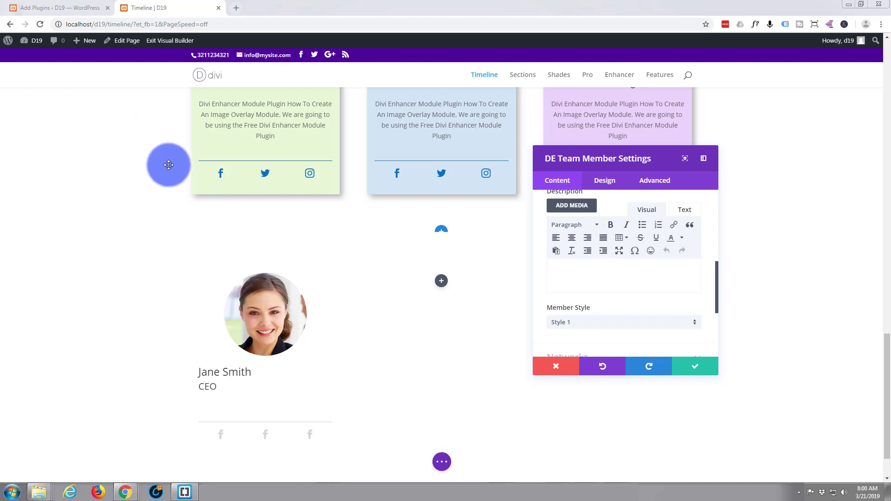
Paste a sample Lorem paragraph into Description and delete its last sentences.
{"action": "left_click", "coordinate": [565, 284]}
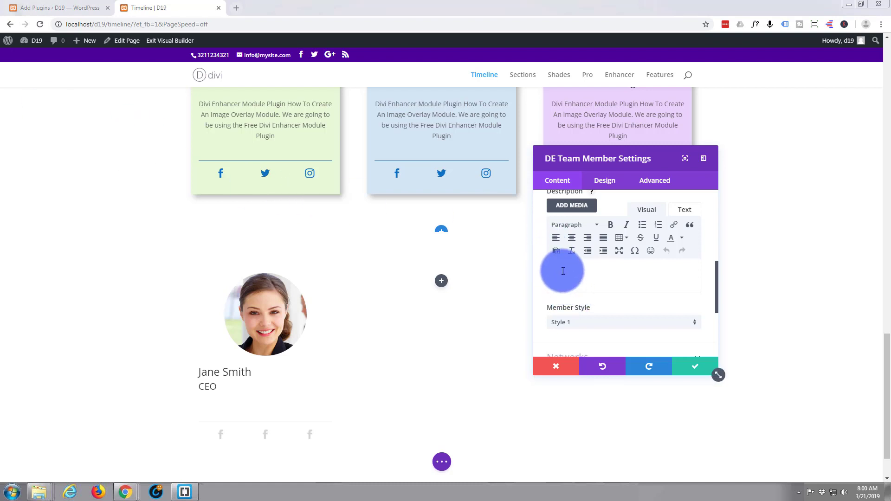
{"action": "type", "text": "Vivamus dignissim facilisis fermentum. In diam sem, tincidunt quis bibendum a, rhoncus vitae est. Nulla facilisi. Nulla pharetra purus libero, sit amet lacinia erat venenatis ac."}
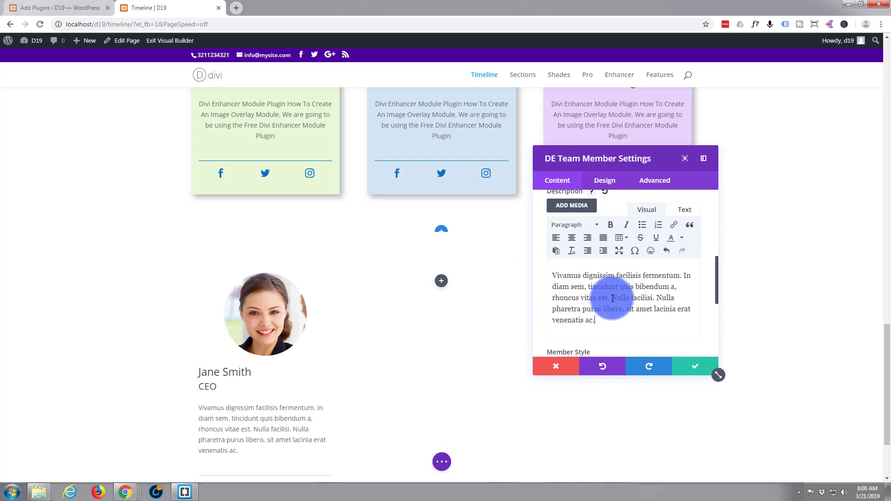
{"action": "left_click_drag", "start_coordinate": [612, 298], "coordinate": [627, 325]}
{"action": "key", "text": "BackSpace"}
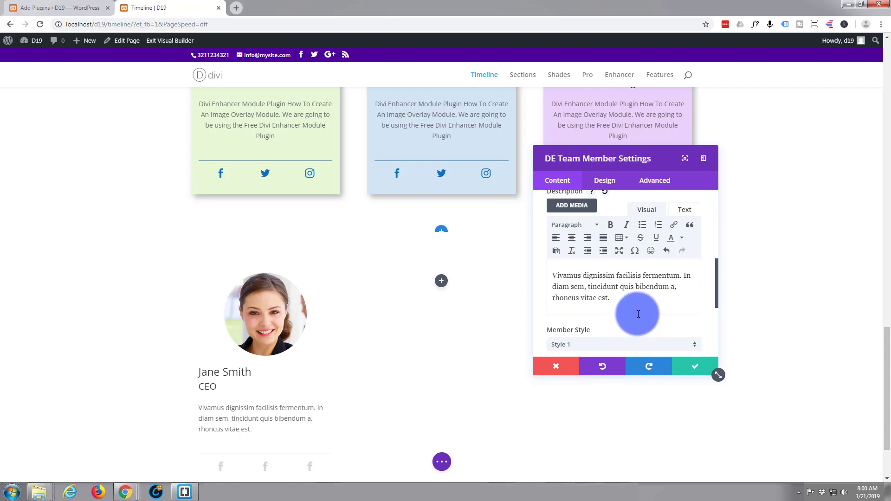
{"action": "scroll", "coordinate": [645, 264], "scroll_direction": "down", "scroll_amount": 2}
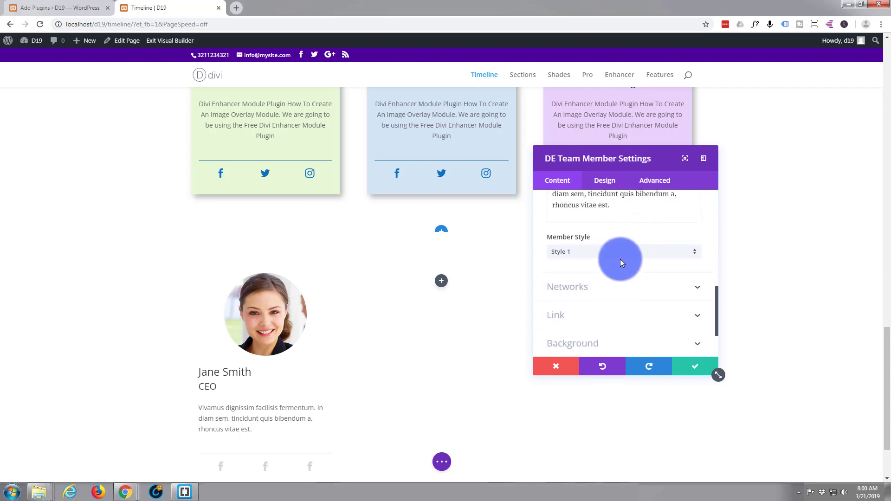
Keep Member Style 1, expand Networks, and keep Facebook as the first network icon.
{"action": "left_click", "coordinate": [695, 257]}
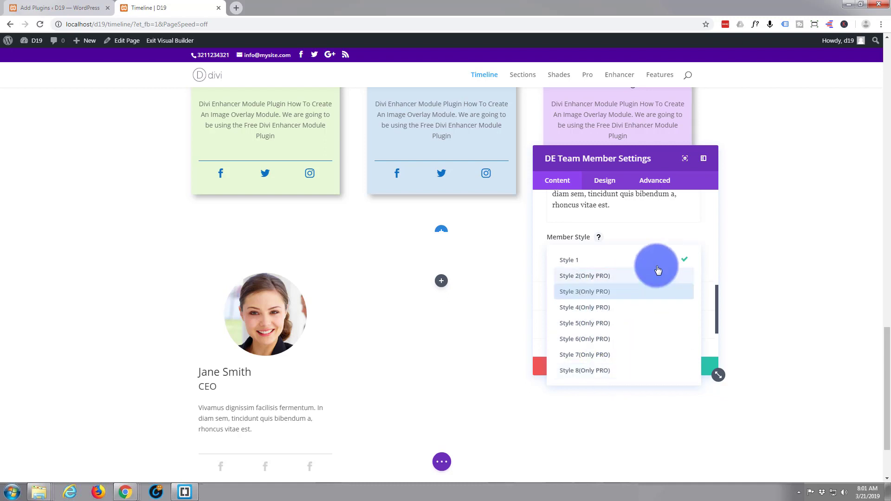
{"action": "left_click", "coordinate": [709, 255]}
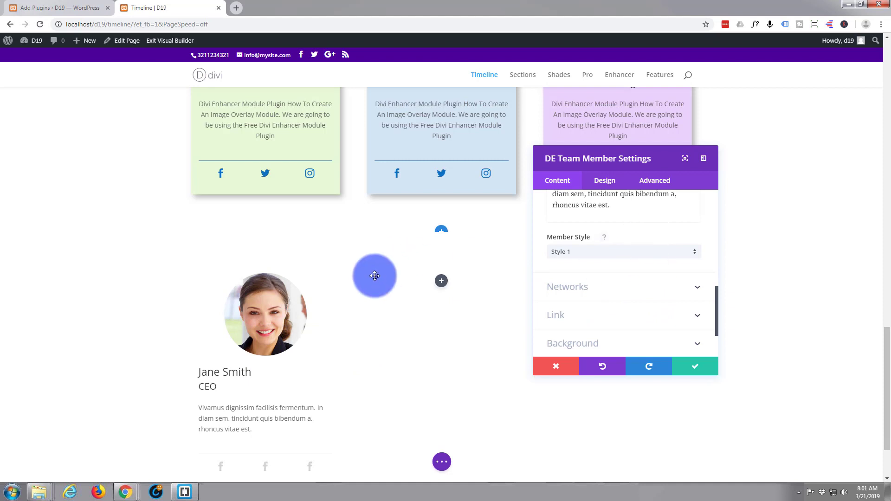
{"action": "scroll", "coordinate": [375, 273], "scroll_direction": "down", "scroll_amount": 2}
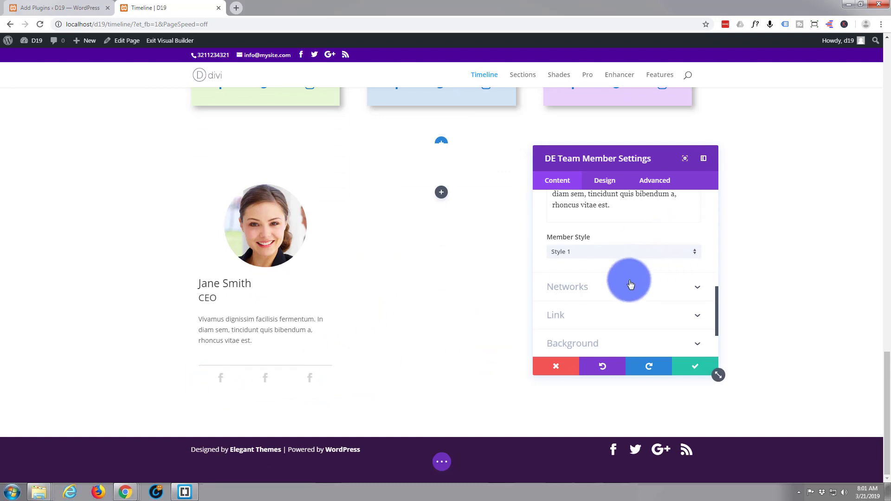
{"action": "left_click", "coordinate": [606, 287]}
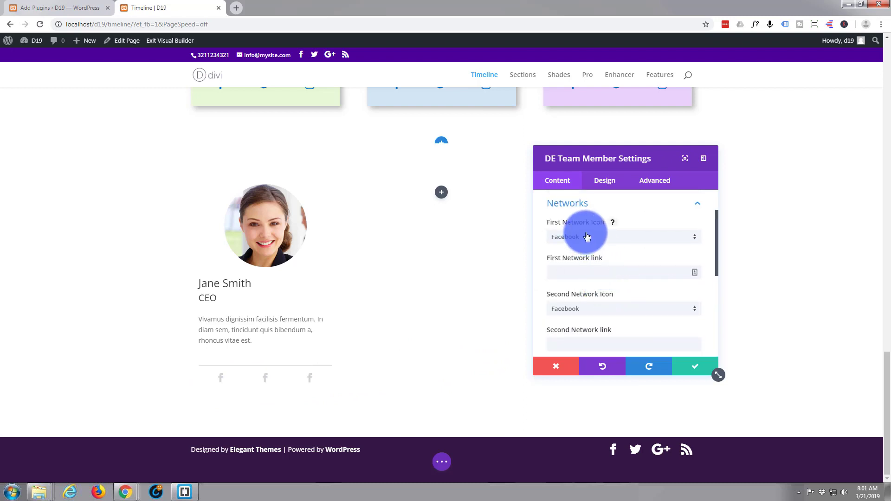
{"action": "left_click", "coordinate": [558, 273]}
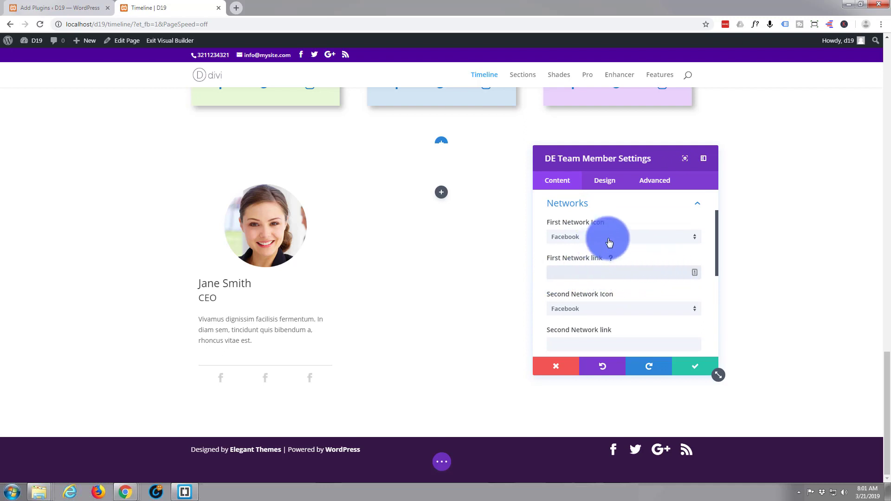
{"action": "left_click", "coordinate": [696, 241]}
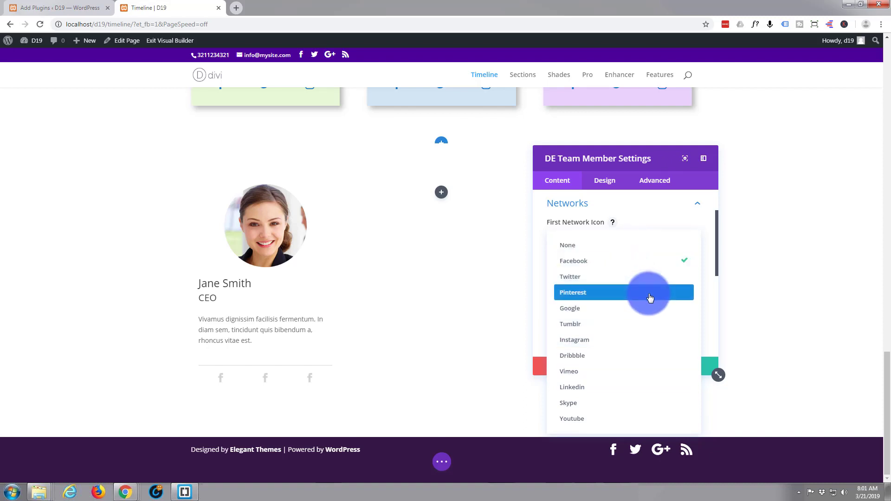
{"action": "left_click", "coordinate": [659, 213]}
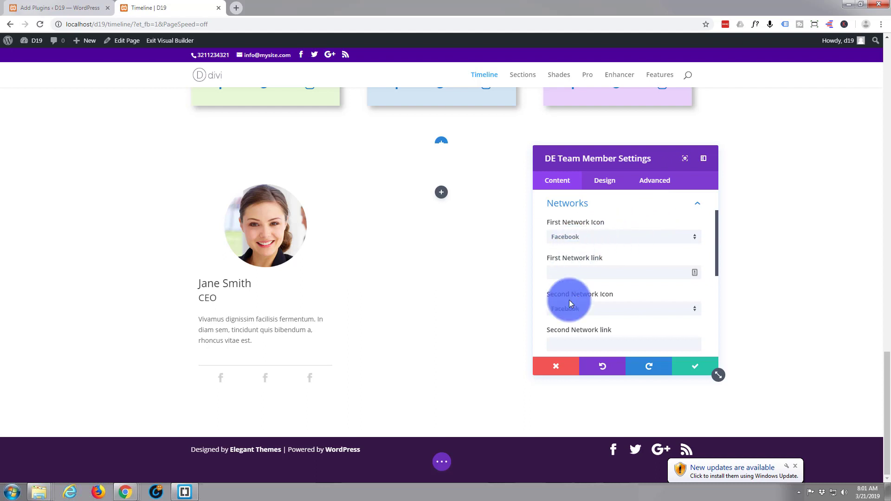
Set the second network icon to Twitter and the third to Instagram.
{"action": "scroll", "coordinate": [645, 292], "scroll_direction": "down", "scroll_amount": 1}
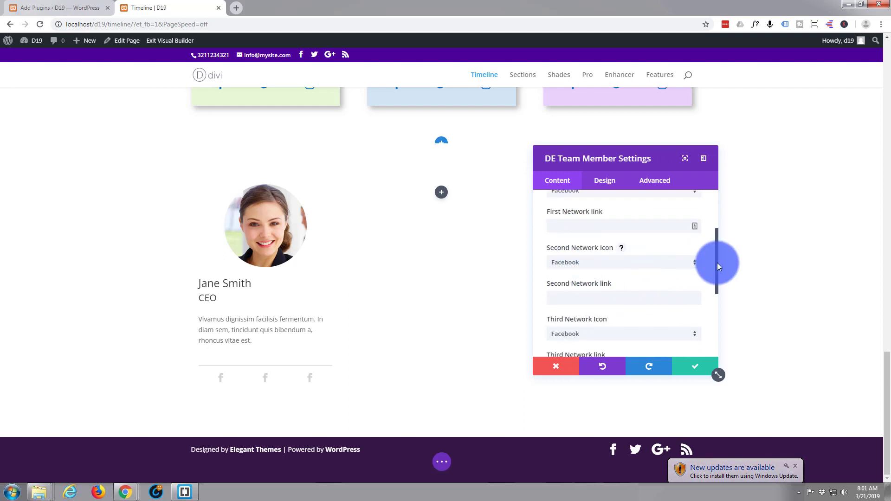
{"action": "left_click", "coordinate": [695, 268]}
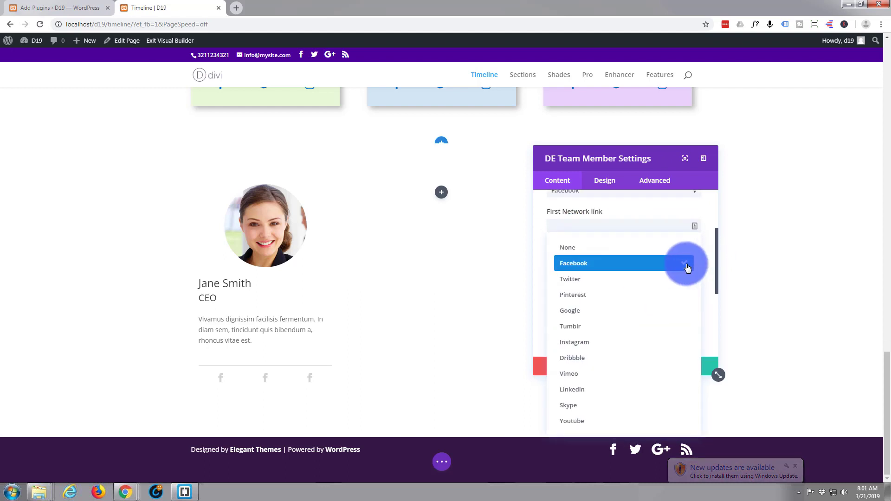
{"action": "left_click", "coordinate": [634, 280]}
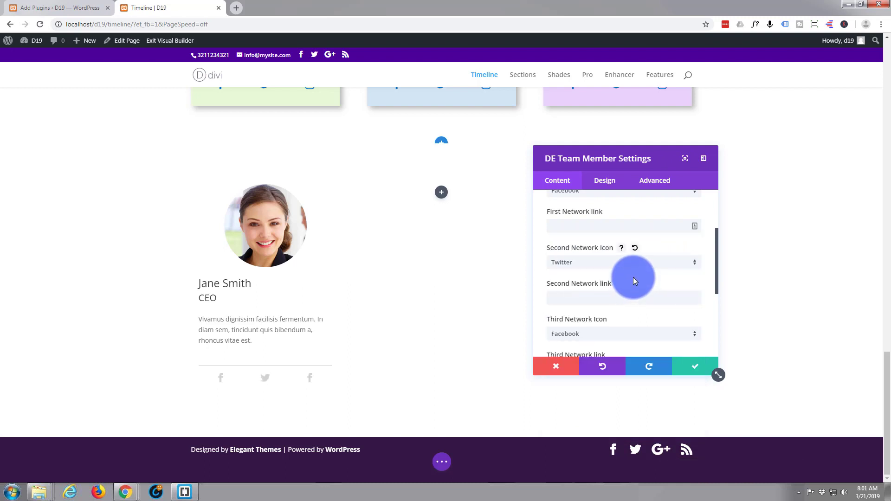
{"action": "scroll", "coordinate": [633, 277], "scroll_direction": "down", "scroll_amount": 1}
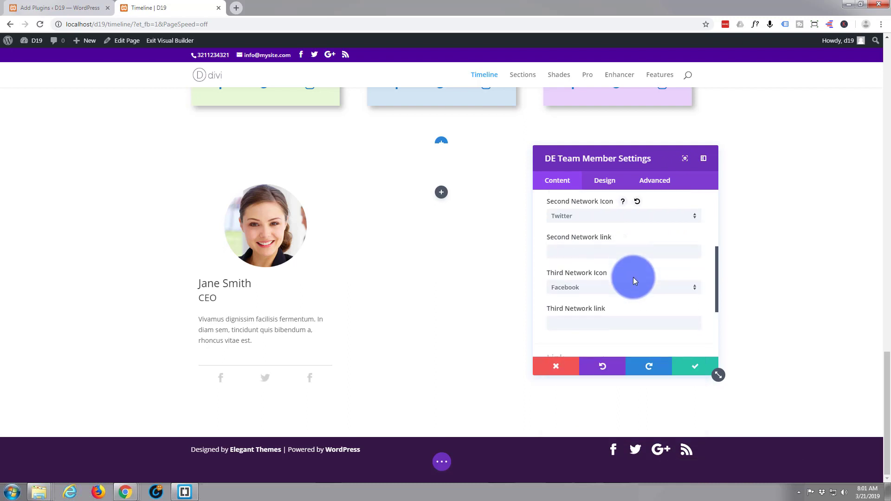
{"action": "left_click", "coordinate": [693, 290]}
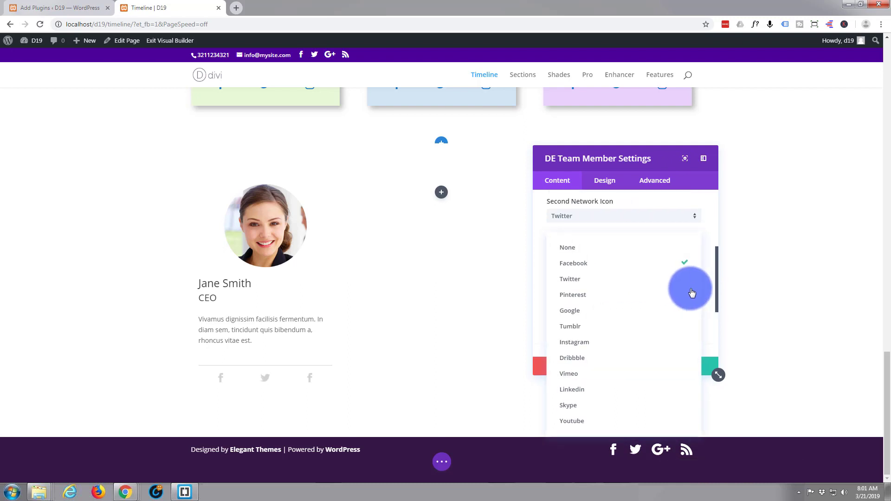
{"action": "left_click", "coordinate": [615, 343]}
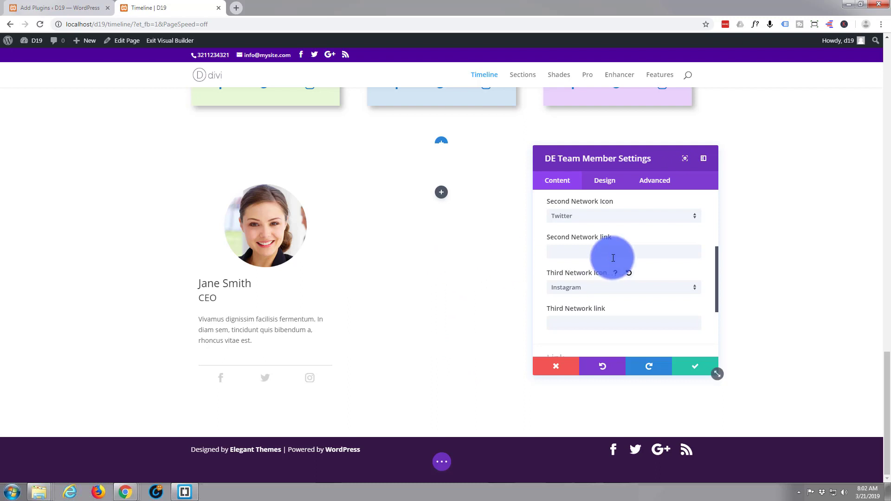
{"action": "scroll", "coordinate": [611, 260], "scroll_direction": "down", "scroll_amount": 3}
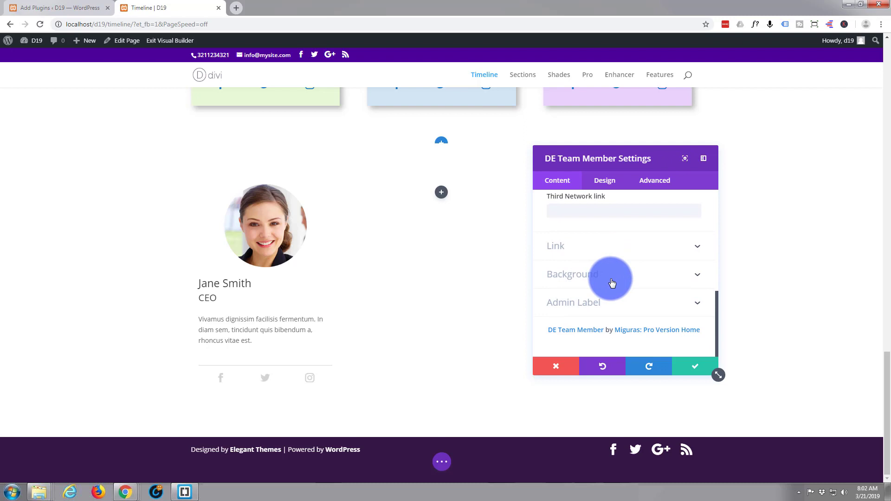
Add a green background colour with lowered opacity, rgba(124,218,36,0.24).
{"action": "left_click", "coordinate": [611, 279]}
{"action": "scroll", "coordinate": [611, 278], "scroll_direction": "up", "scroll_amount": 2}
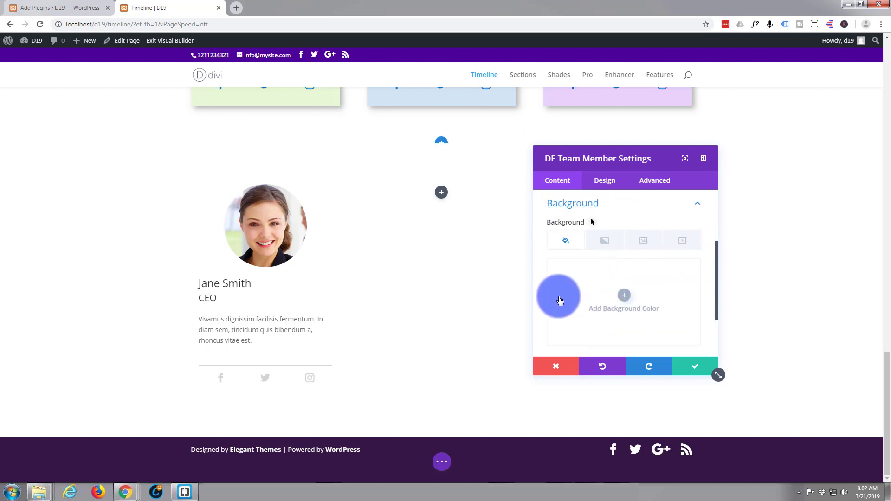
{"action": "left_click", "coordinate": [626, 296]}
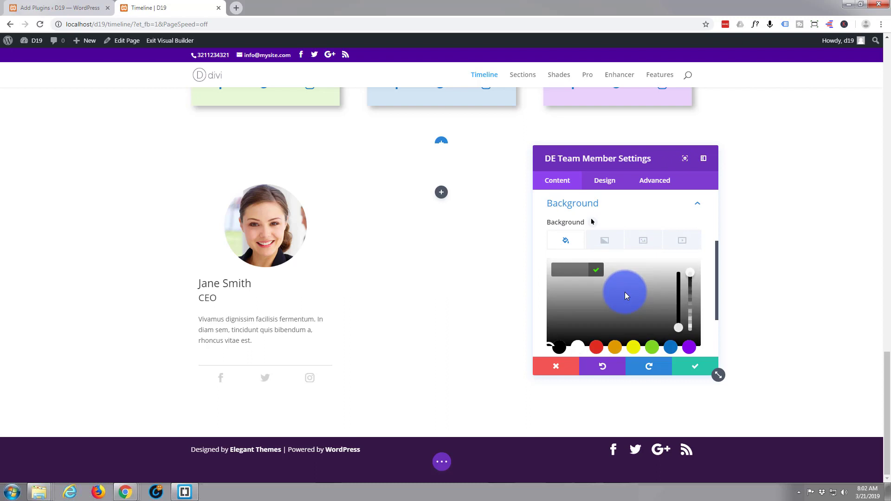
{"action": "left_click", "coordinate": [653, 348]}
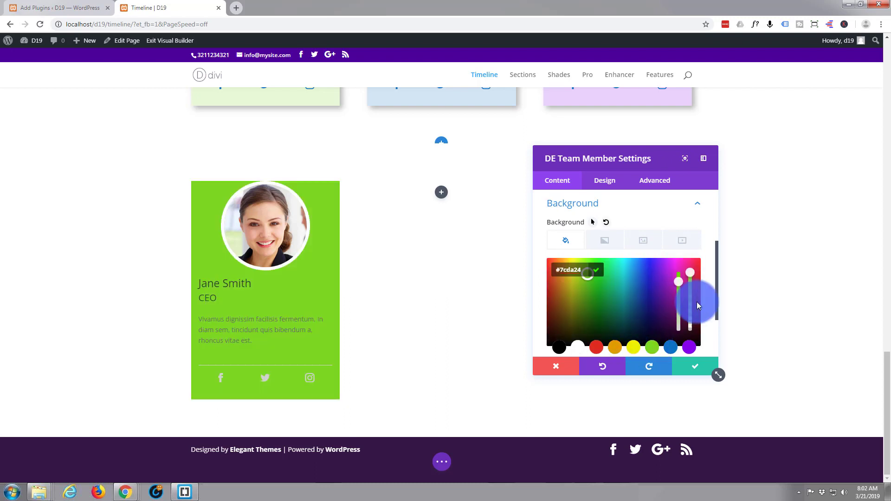
{"action": "left_click_drag", "start_coordinate": [691, 273], "coordinate": [689, 321]}
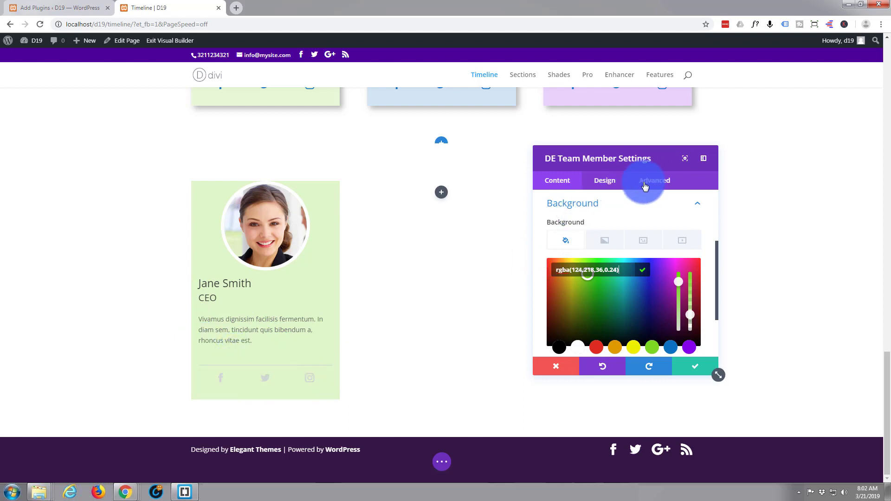
In Design > Icon Settings, make the social icons blue and 25px in size.
{"action": "left_click", "coordinate": [604, 184]}
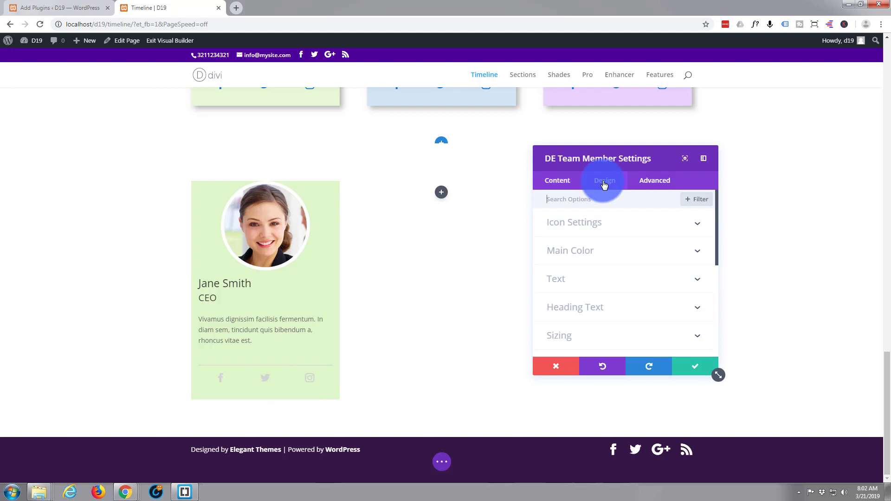
{"action": "left_click", "coordinate": [639, 229]}
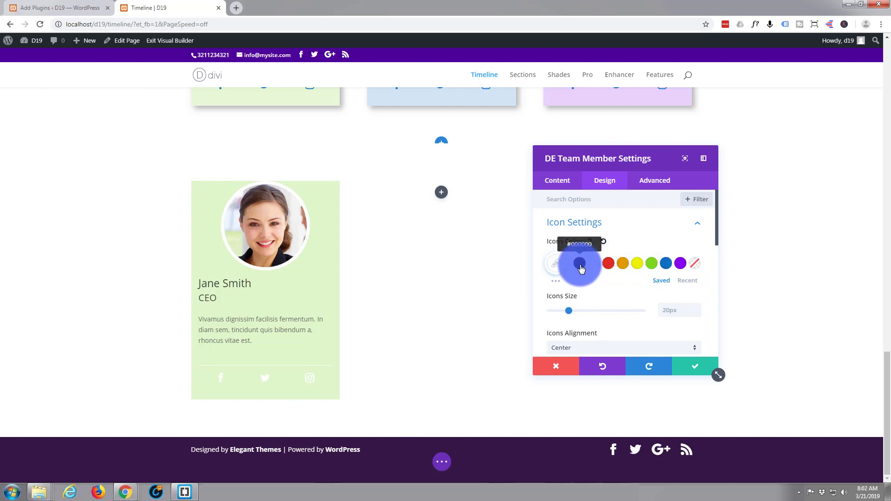
{"action": "left_click", "coordinate": [666, 263]}
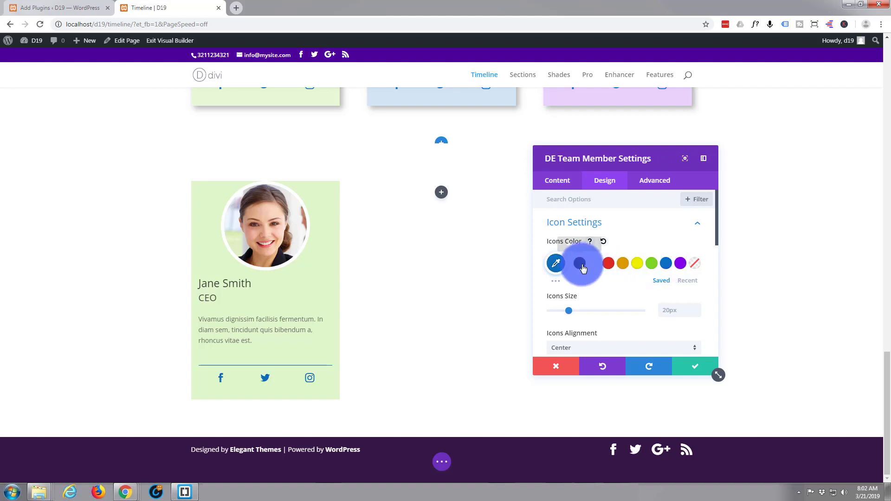
{"action": "scroll", "coordinate": [626, 211], "scroll_direction": "down", "scroll_amount": 2}
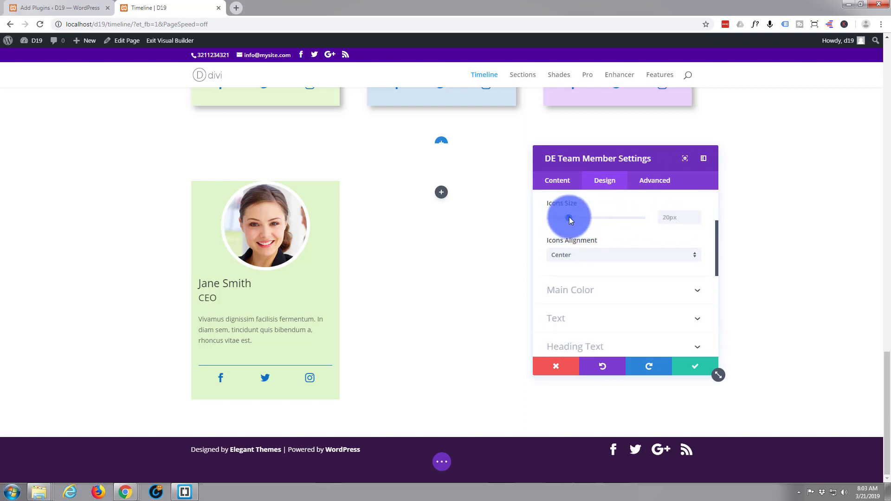
{"action": "mouse_move", "coordinate": [570, 219]}
{"action": "left_mouse_down"}
{"action": "mouse_move", "coordinate": [588, 219]}
{"action": "mouse_move", "coordinate": [575, 220]}
{"action": "left_mouse_up"}
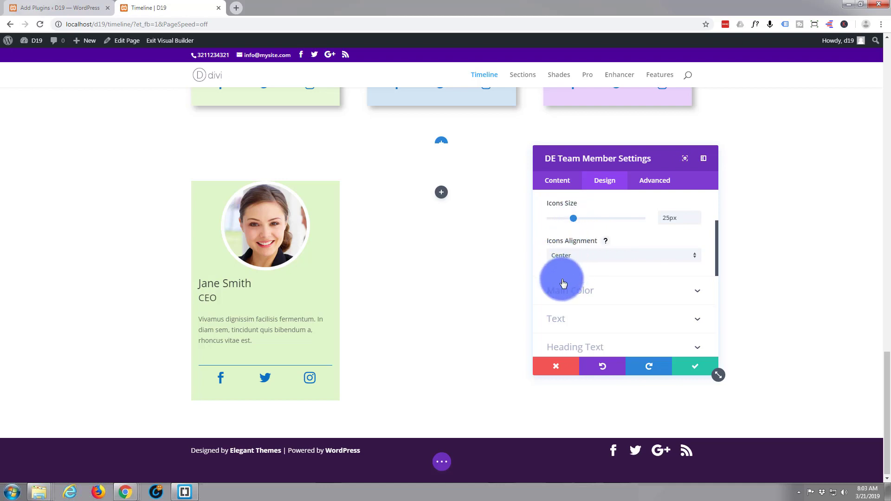
Switch icon alignment to Left, then back to Center.
{"action": "left_click", "coordinate": [694, 261]}
{"action": "left_click", "coordinate": [646, 265]}
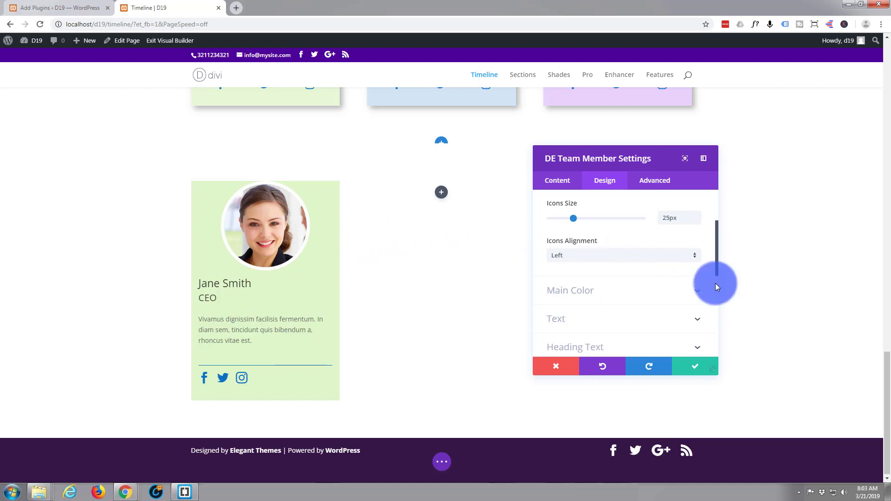
{"action": "left_click", "coordinate": [688, 256]}
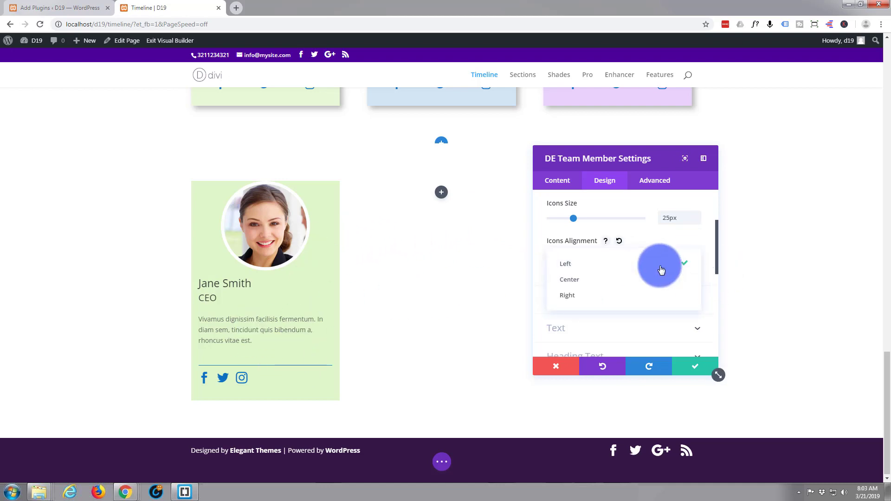
{"action": "left_click", "coordinate": [636, 279]}
{"action": "scroll", "coordinate": [635, 279], "scroll_direction": "down", "scroll_amount": 1}
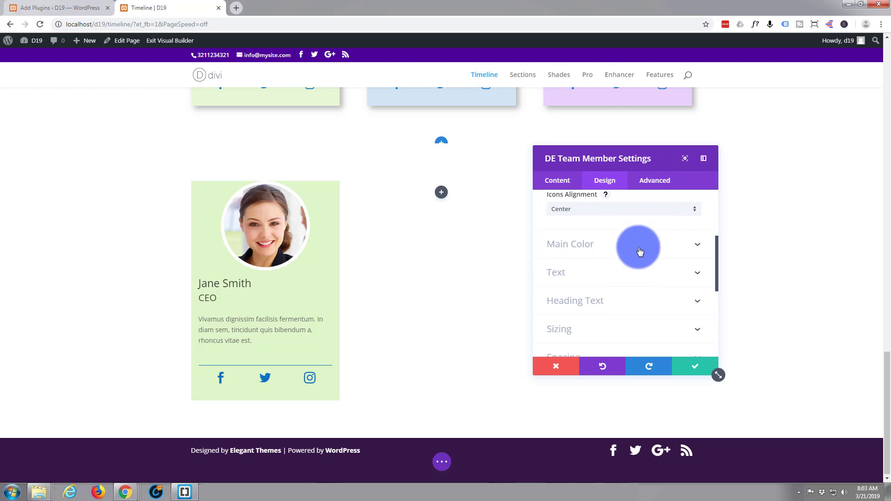
In Design > Text, center the content text alignment and set Content Font Weight to Semi Bold.
{"action": "scroll", "coordinate": [636, 253], "scroll_direction": "down", "scroll_amount": 1}
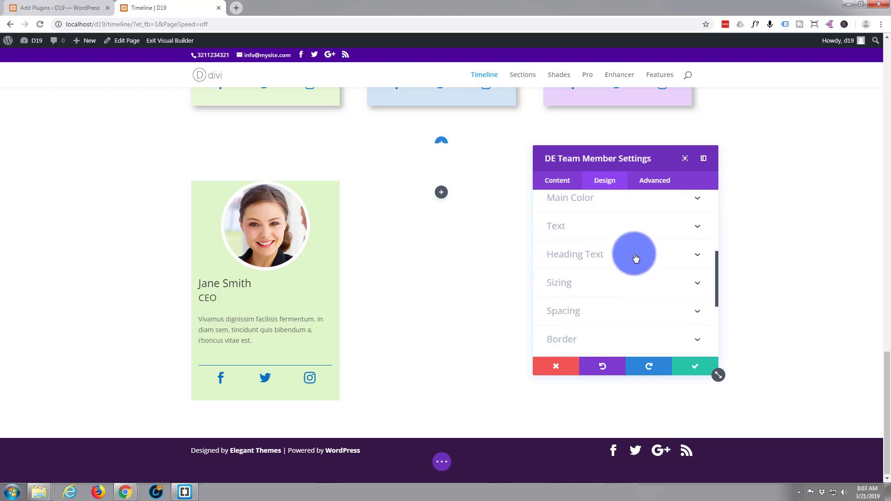
{"action": "left_click", "coordinate": [630, 231]}
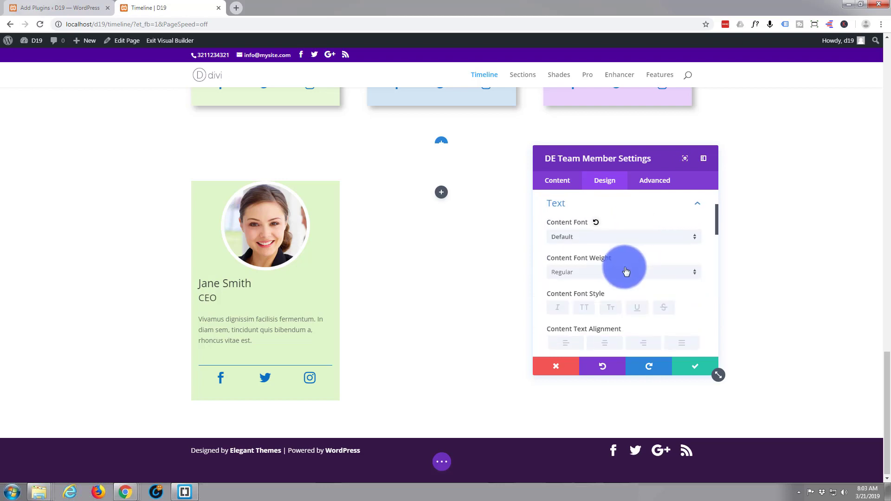
{"action": "scroll", "coordinate": [646, 278], "scroll_direction": "down", "scroll_amount": 1}
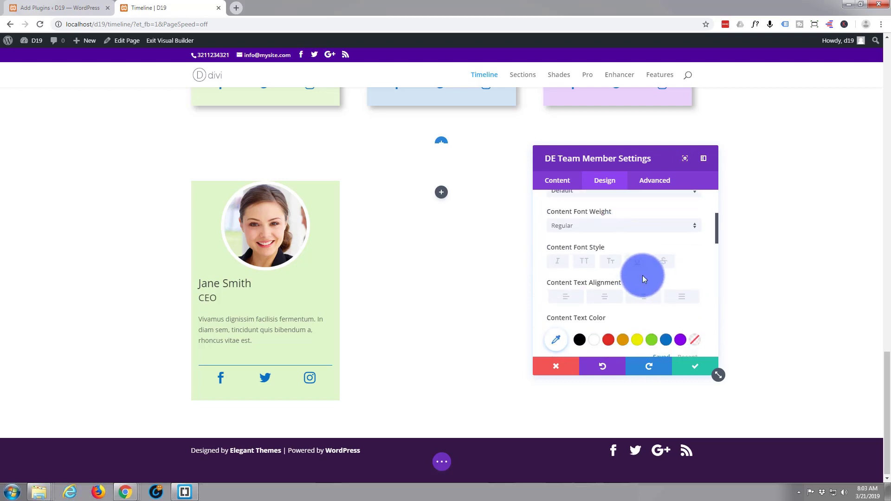
{"action": "left_click", "coordinate": [606, 297]}
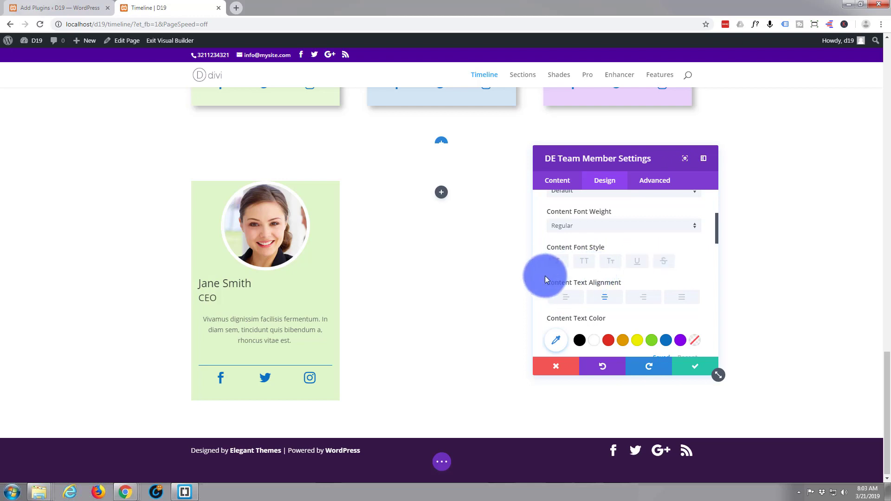
{"action": "left_click", "coordinate": [695, 229]}
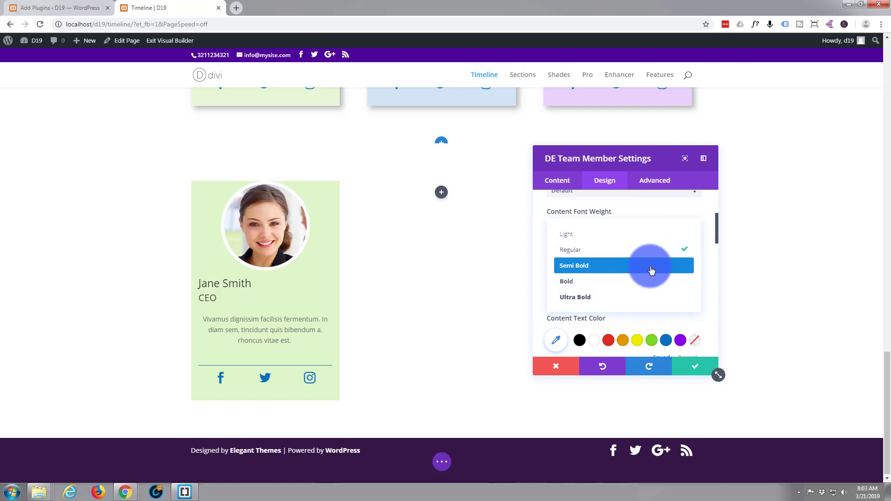
{"action": "left_click", "coordinate": [652, 271]}
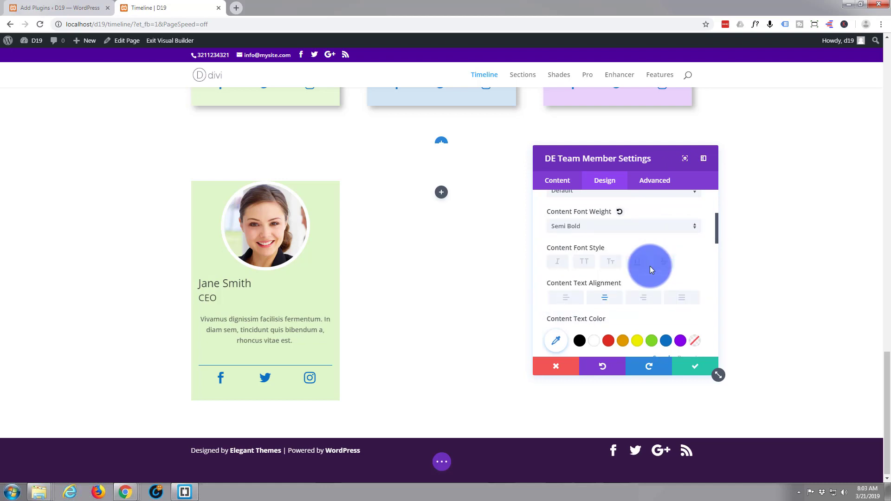
{"action": "scroll", "coordinate": [650, 266], "scroll_direction": "down", "scroll_amount": 2}
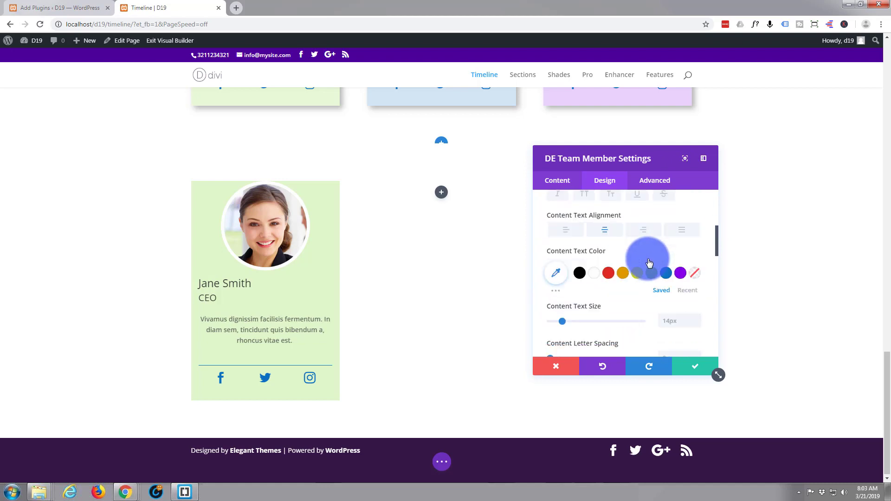
{"action": "scroll", "coordinate": [649, 264], "scroll_direction": "up", "scroll_amount": 1}
{"action": "scroll", "coordinate": [649, 263], "scroll_direction": "down", "scroll_amount": 6}
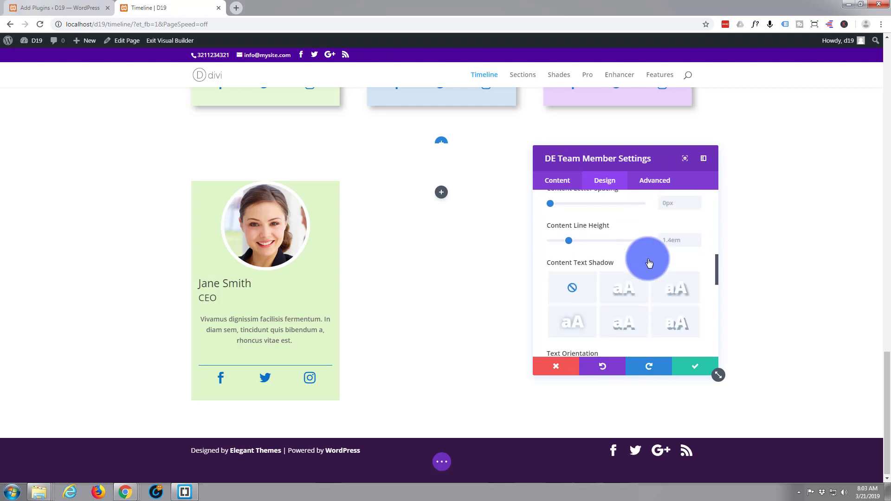
{"action": "scroll", "coordinate": [649, 264], "scroll_direction": "down", "scroll_amount": 3}
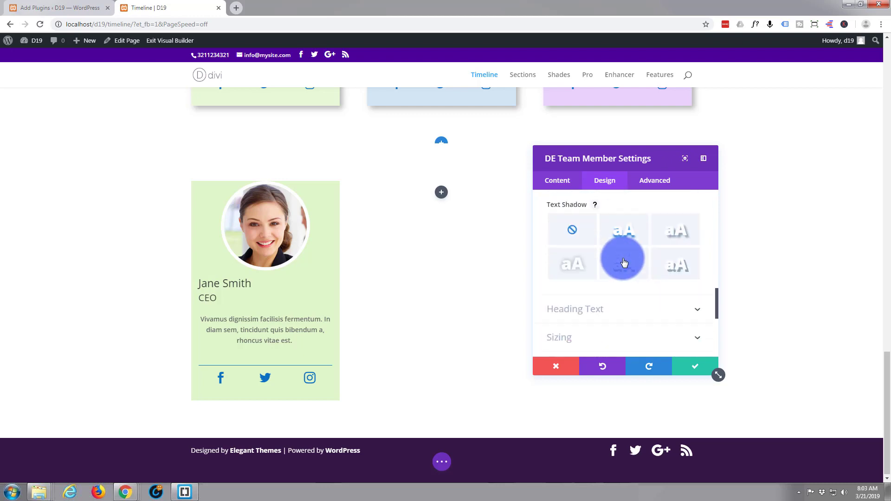
{"action": "scroll", "coordinate": [624, 263], "scroll_direction": "down", "scroll_amount": 1}
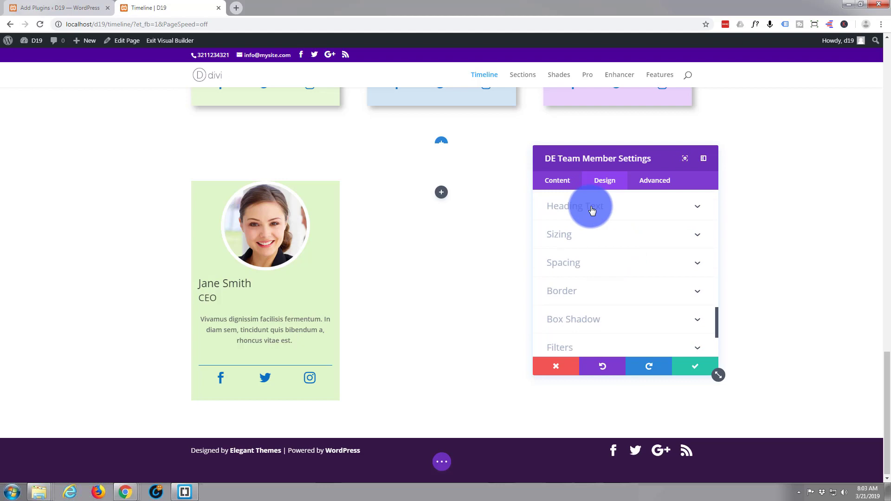
Keep the default heading font and set the Jane Smith name heading to Semi Bold.
{"action": "left_click", "coordinate": [617, 209]}
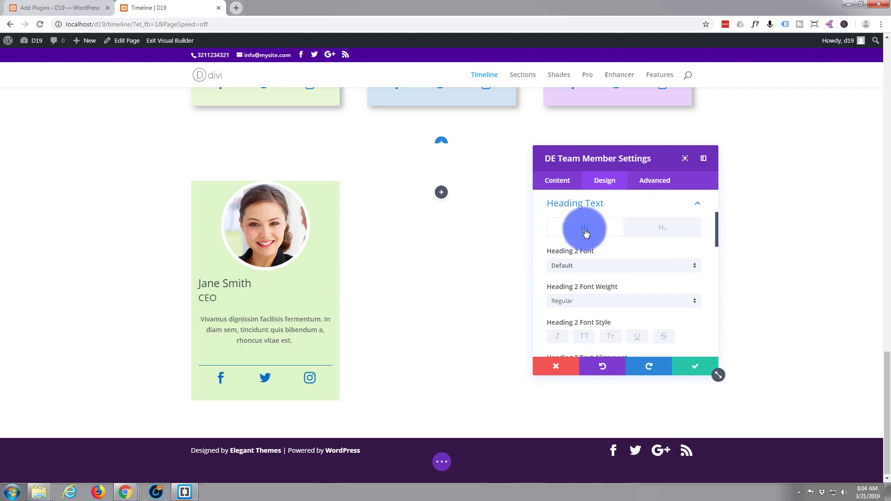
{"action": "left_click", "coordinate": [695, 271]}
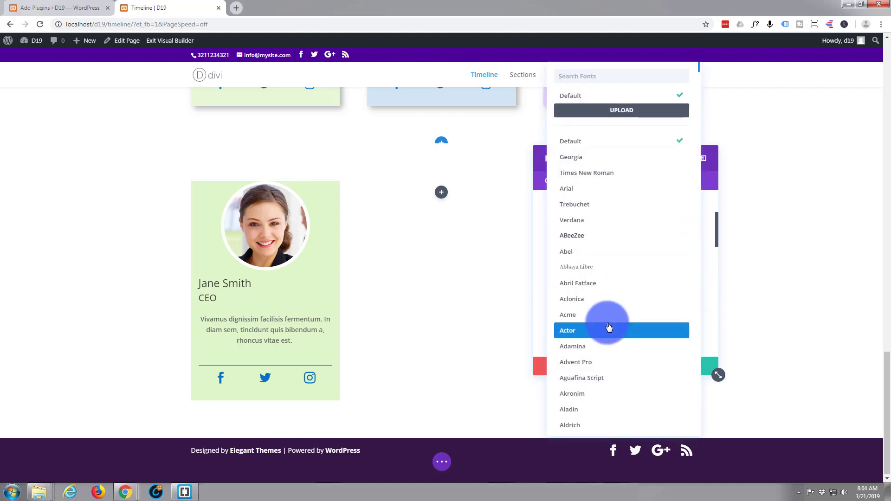
{"action": "scroll", "coordinate": [609, 327], "scroll_direction": "down", "scroll_amount": 2}
{"action": "scroll", "coordinate": [654, 186], "scroll_direction": "up", "scroll_amount": 2}
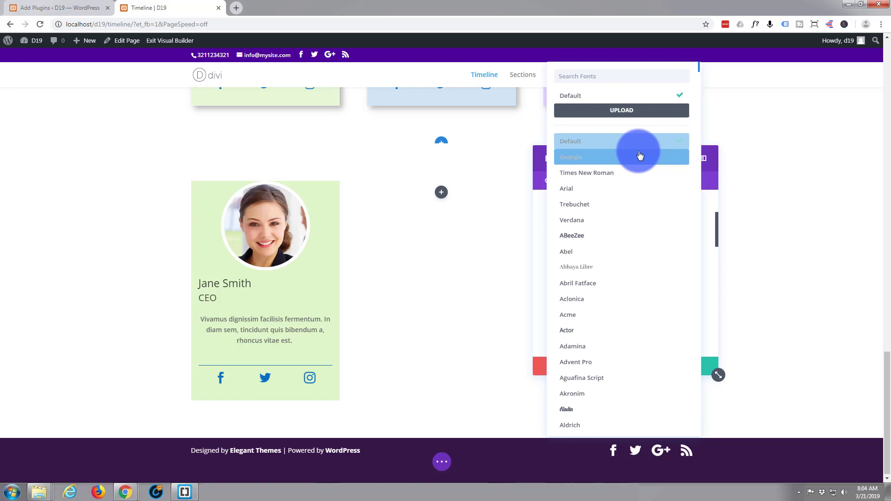
{"action": "left_click", "coordinate": [734, 119]}
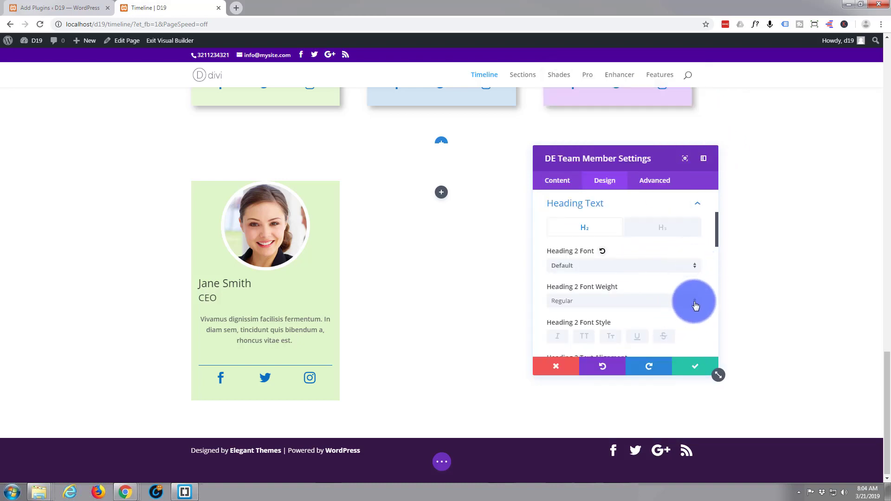
{"action": "left_click", "coordinate": [697, 305]}
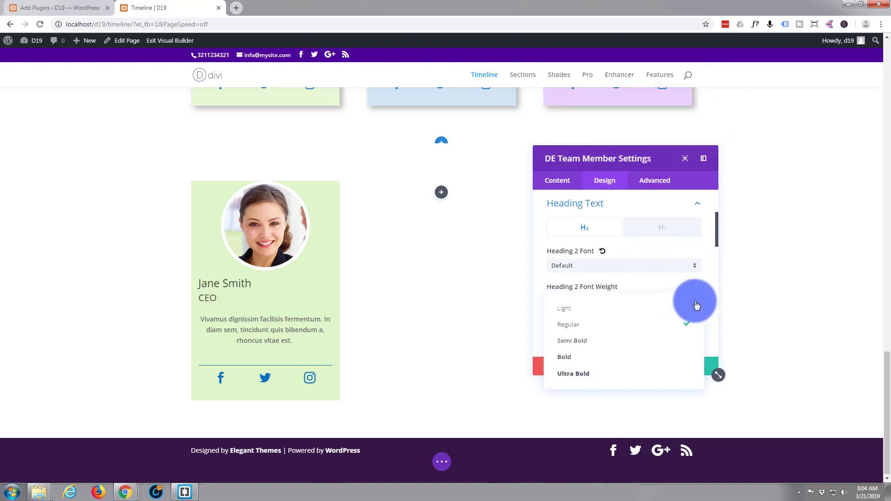
{"action": "left_click", "coordinate": [622, 343]}
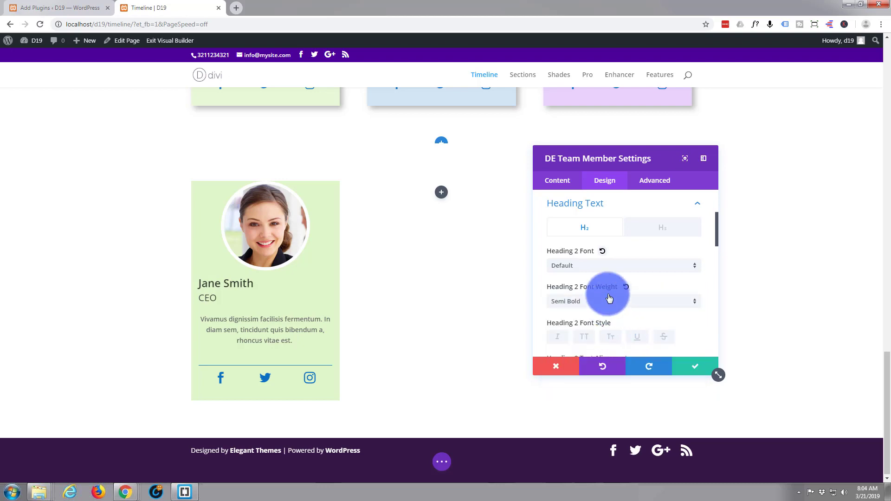
Centre the name heading, colour it blue, and set its letter spacing to 4px.
{"action": "scroll", "coordinate": [611, 291], "scroll_direction": "down", "scroll_amount": 2}
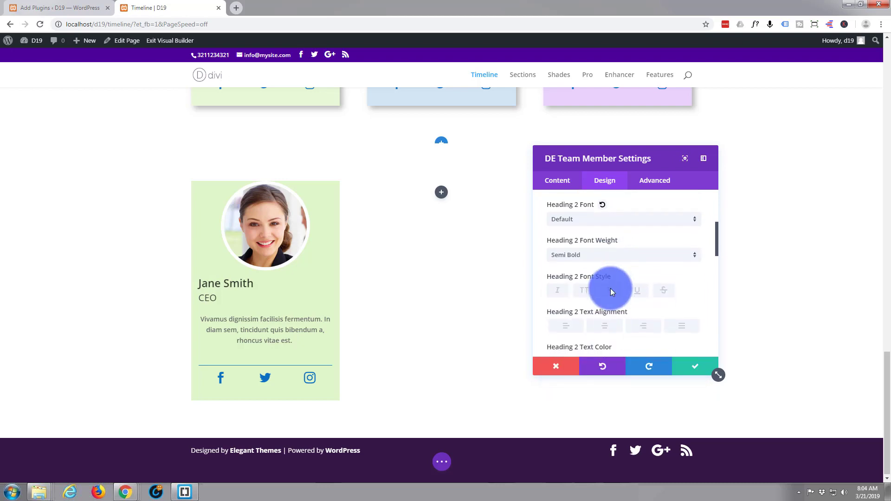
{"action": "left_click", "coordinate": [605, 327]}
{"action": "scroll", "coordinate": [606, 311], "scroll_direction": "down", "scroll_amount": 2}
{"action": "left_click", "coordinate": [658, 279]}
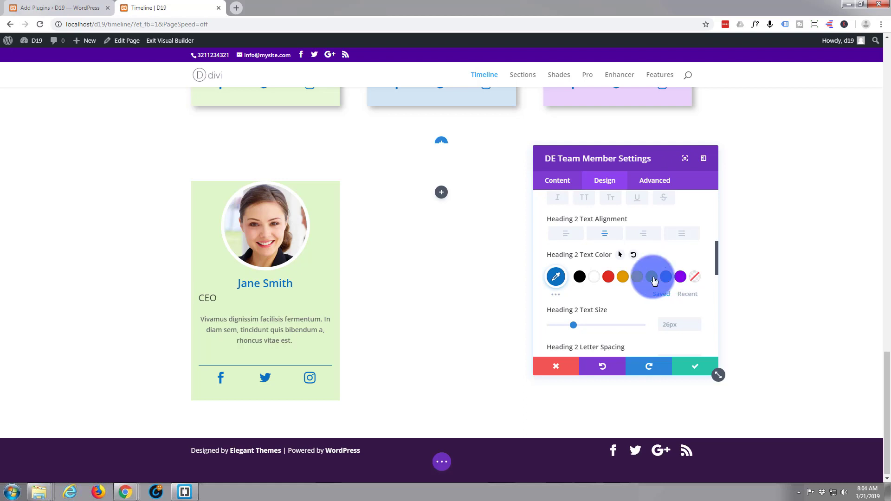
{"action": "scroll", "coordinate": [648, 282], "scroll_direction": "down", "scroll_amount": 1}
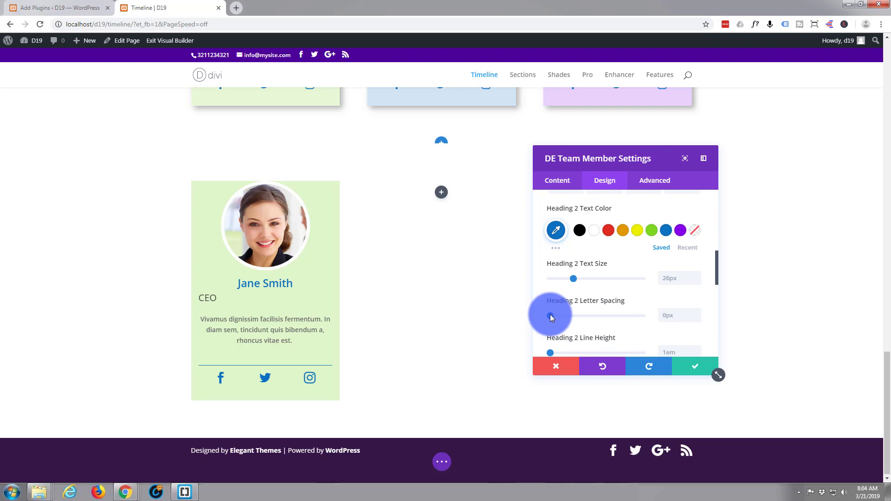
{"action": "left_click_drag", "start_coordinate": [550, 315], "coordinate": [553, 315]}
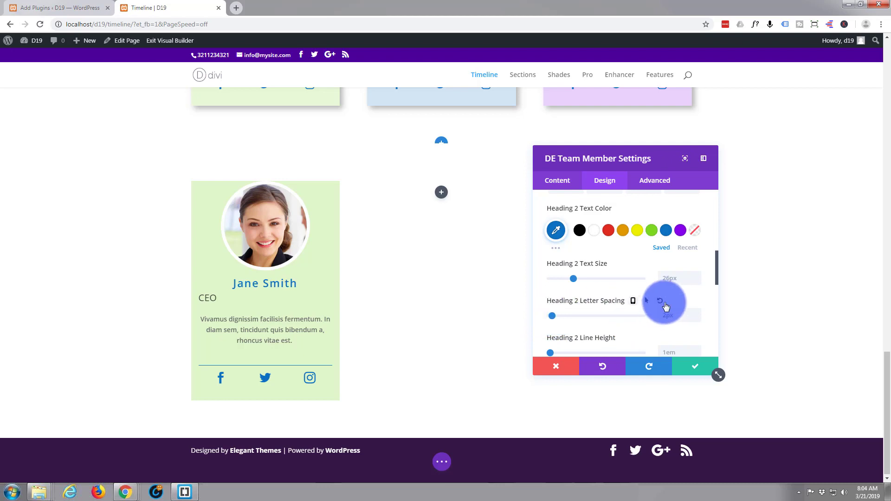
{"action": "scroll", "coordinate": [623, 254], "scroll_direction": "up", "scroll_amount": 5}
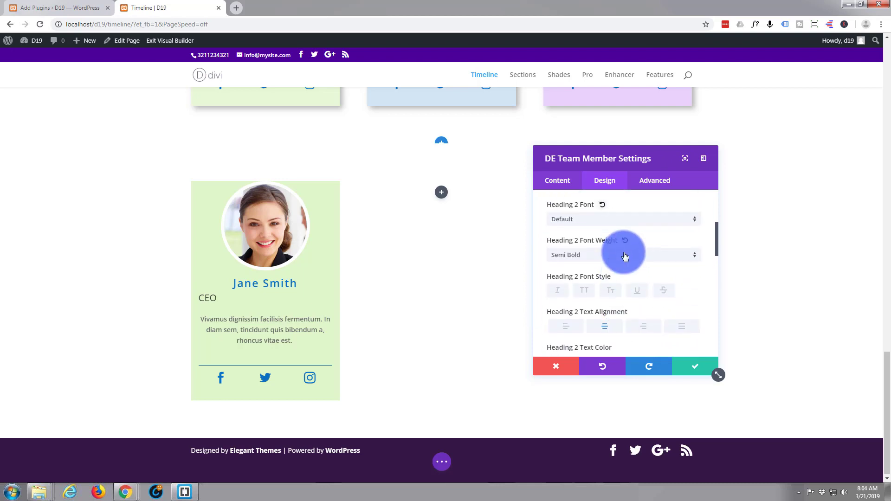
{"action": "scroll", "coordinate": [627, 253], "scroll_direction": "up", "scroll_amount": 2}
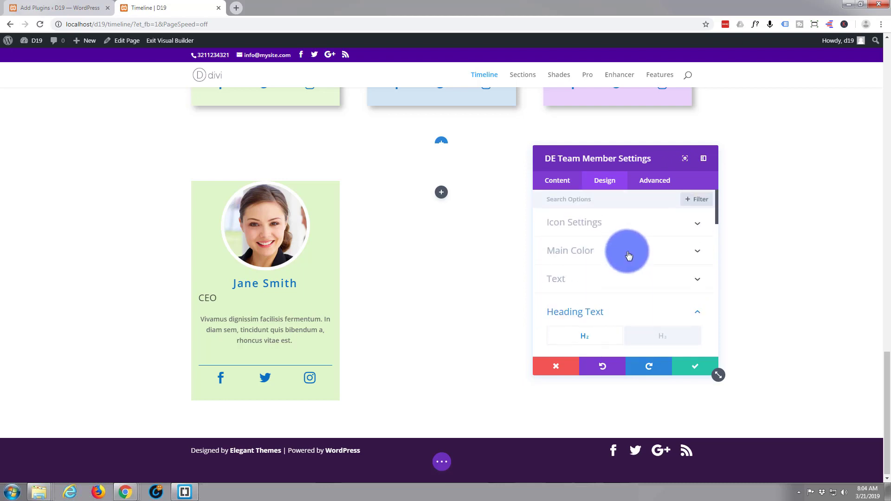
Centre the Heading 3 CEO line and set it to Semi Bold after briefly trying Bold.
{"action": "scroll", "coordinate": [646, 279], "scroll_direction": "down", "scroll_amount": 2}
{"action": "left_click", "coordinate": [650, 282]}
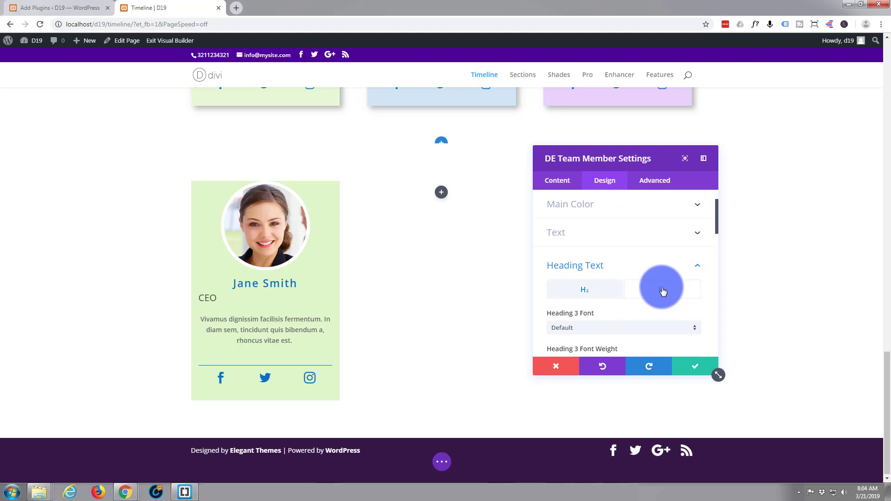
{"action": "scroll", "coordinate": [650, 281], "scroll_direction": "down", "scroll_amount": 3}
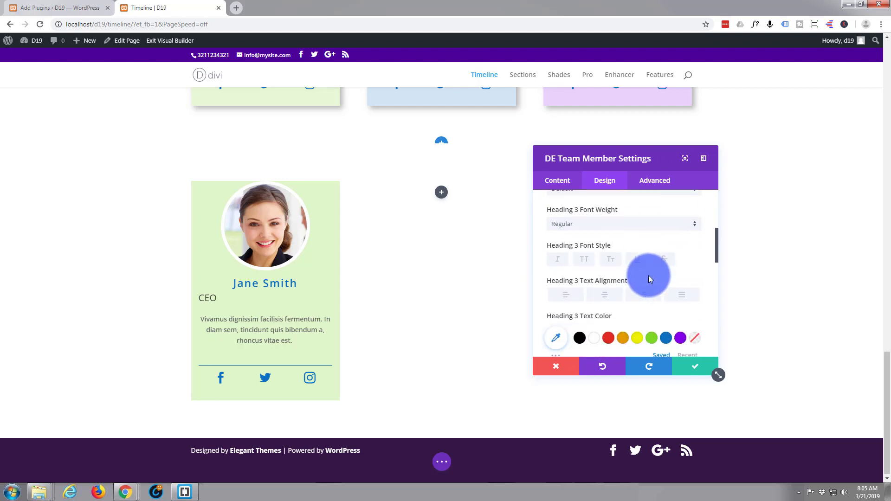
{"action": "left_click", "coordinate": [607, 296]}
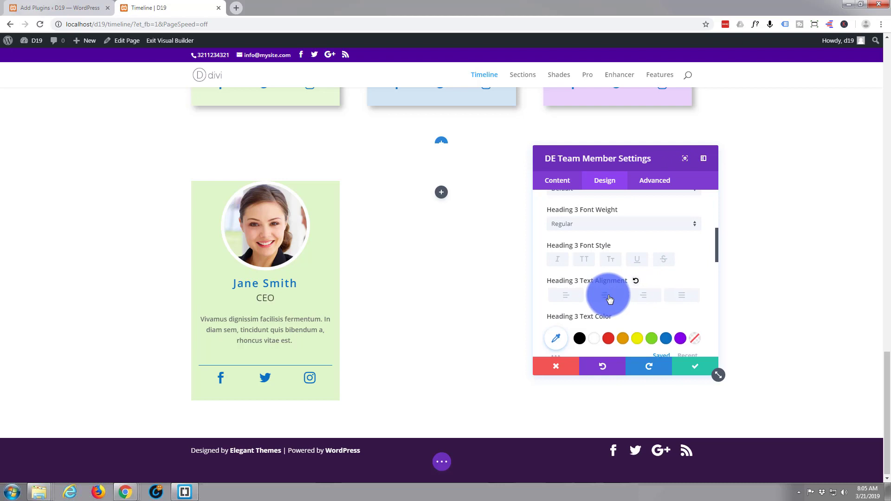
{"action": "left_click", "coordinate": [696, 228]}
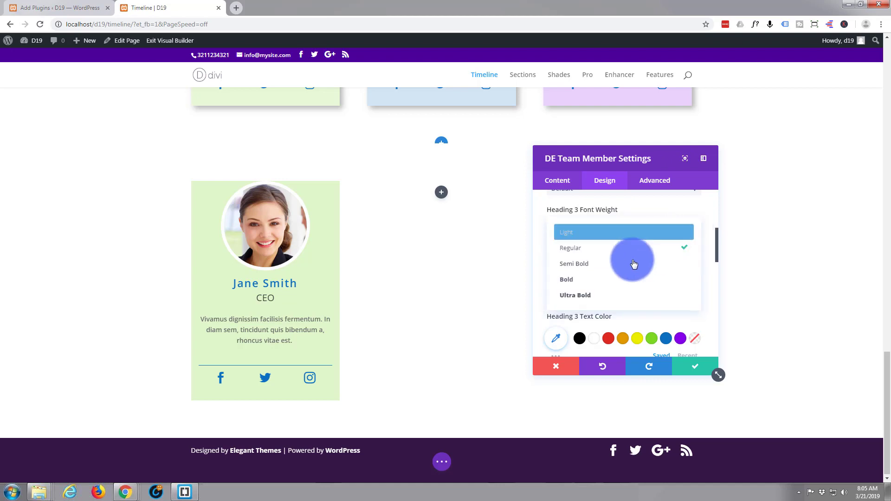
{"action": "left_click", "coordinate": [630, 272]}
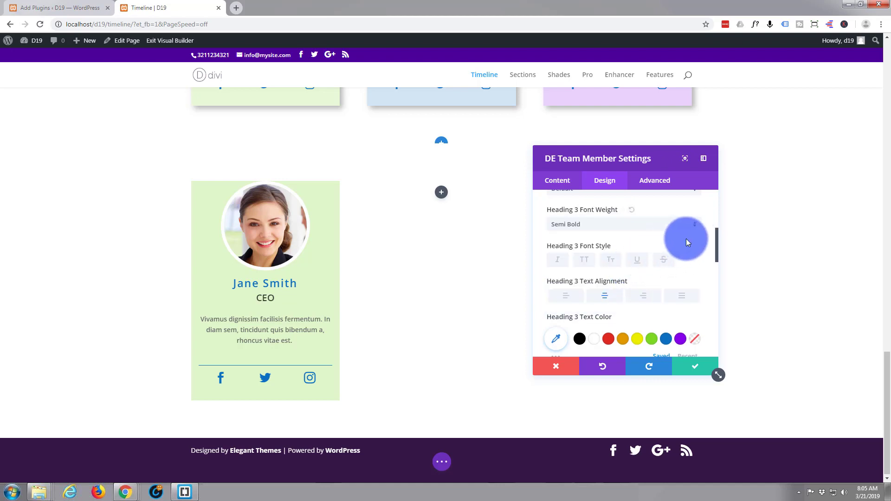
{"action": "left_click", "coordinate": [696, 227]}
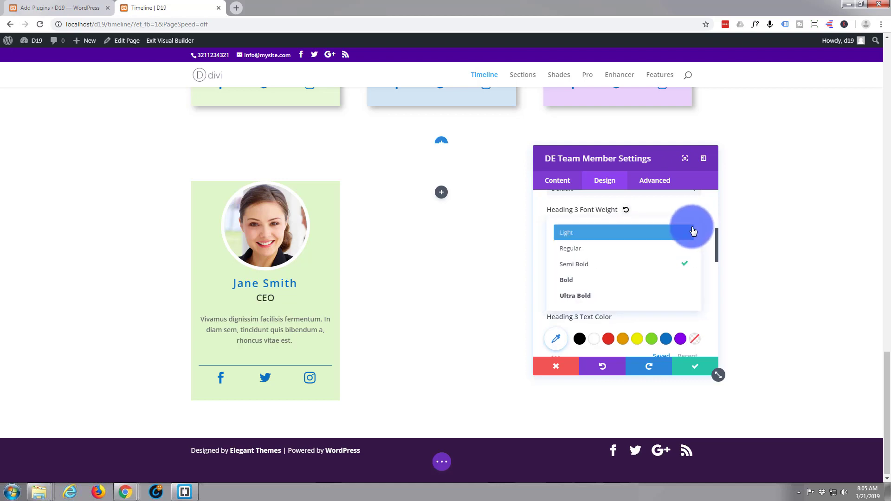
{"action": "left_click", "coordinate": [647, 289]}
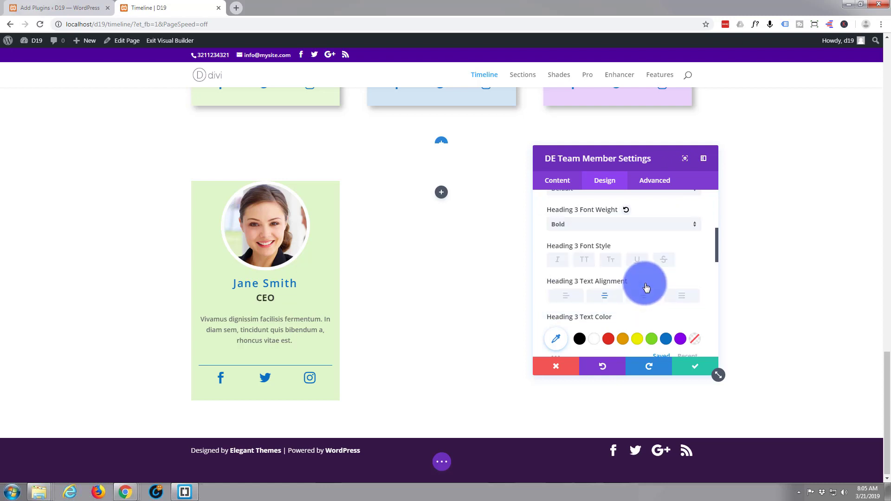
{"action": "left_click", "coordinate": [693, 225]}
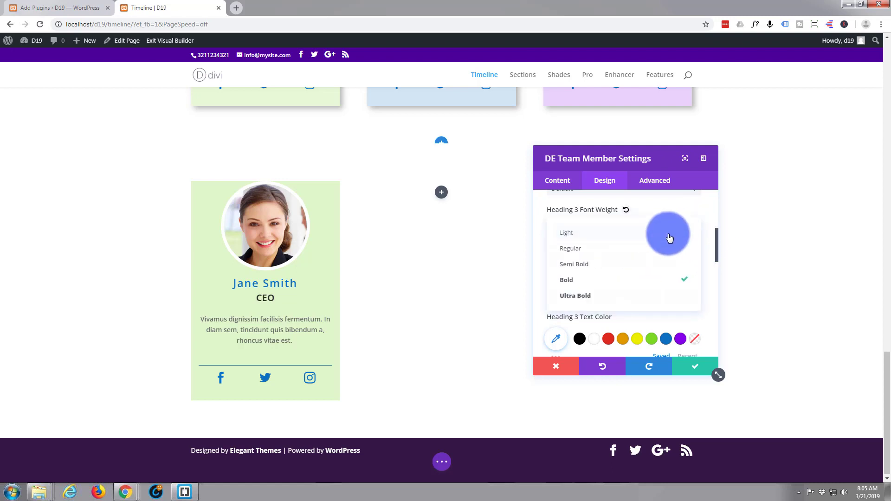
{"action": "left_click", "coordinate": [621, 271]}
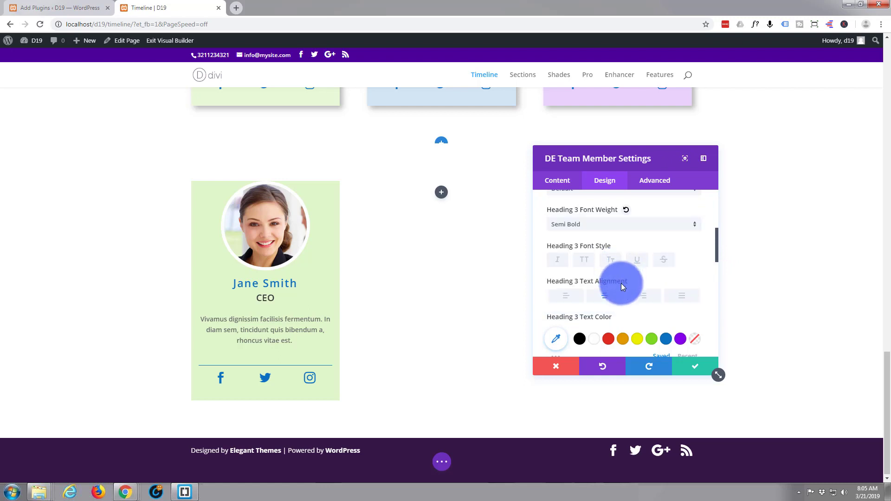
Centre the name heading, then set the card's top padding to 30px.
{"action": "left_click", "coordinate": [593, 287]}
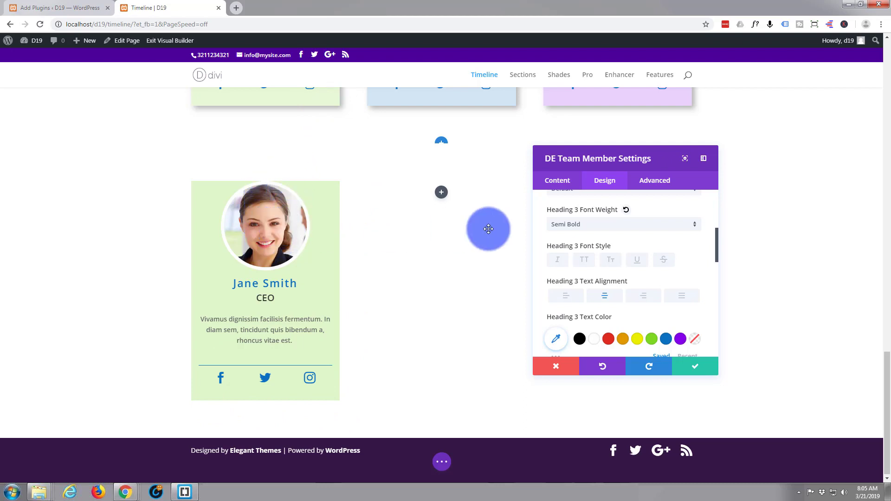
{"action": "scroll", "coordinate": [654, 266], "scroll_direction": "down", "scroll_amount": 2}
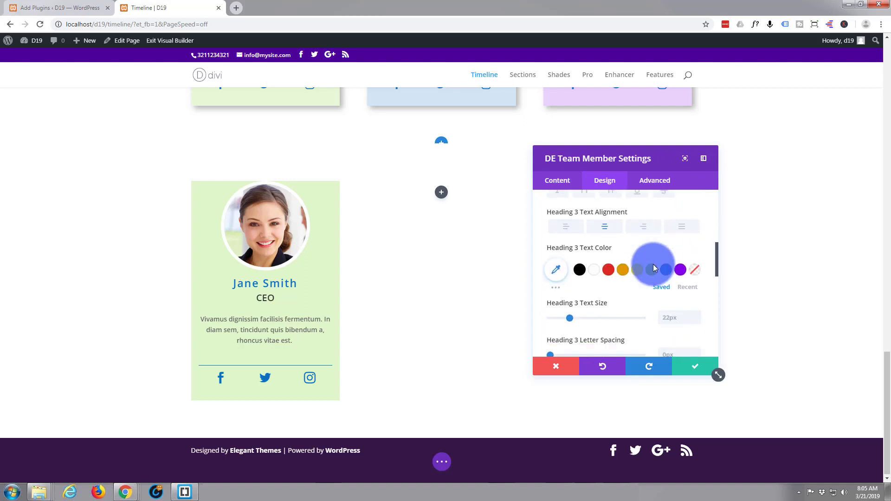
{"action": "scroll", "coordinate": [653, 267], "scroll_direction": "down", "scroll_amount": 4}
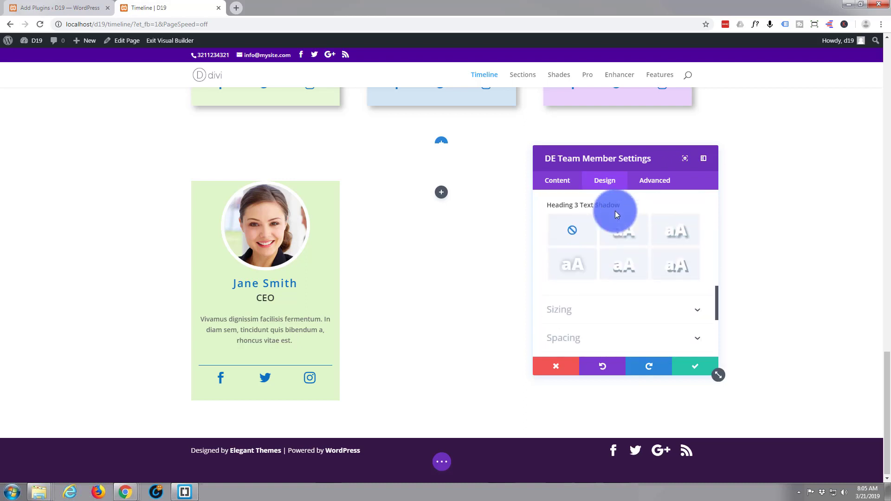
{"action": "scroll", "coordinate": [615, 210], "scroll_direction": "down", "scroll_amount": 3}
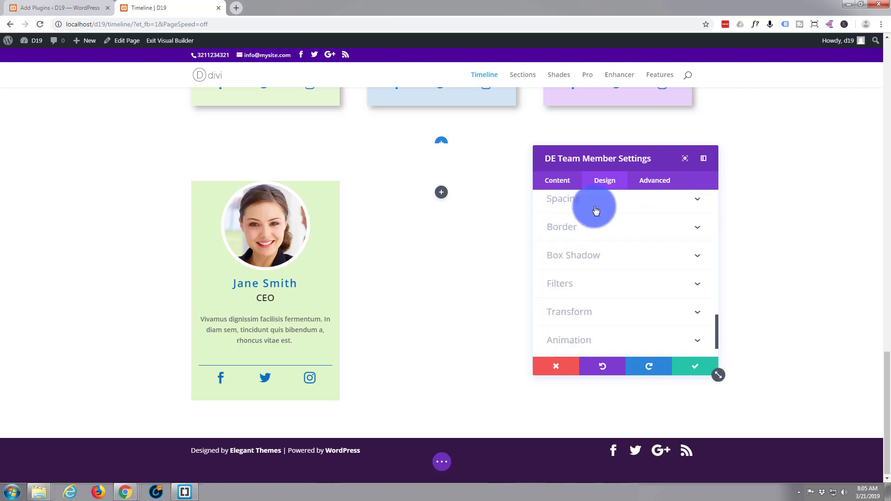
{"action": "left_click", "coordinate": [627, 203]}
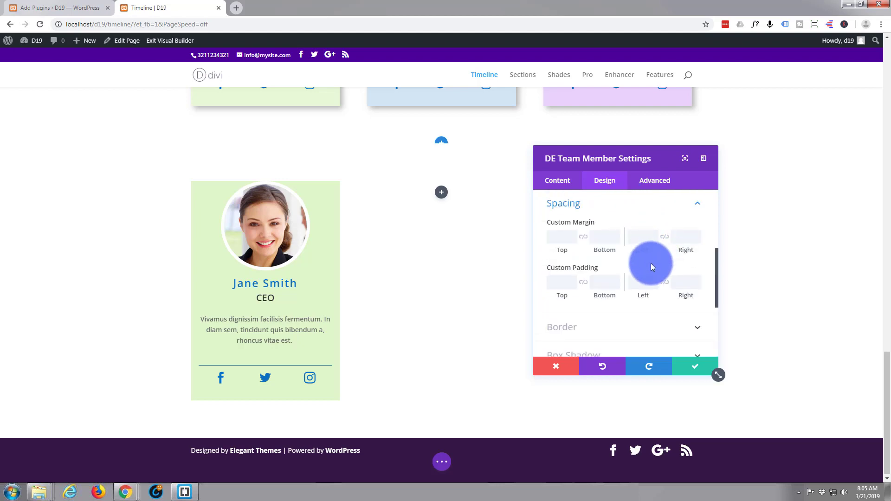
{"action": "left_click", "coordinate": [556, 282]}
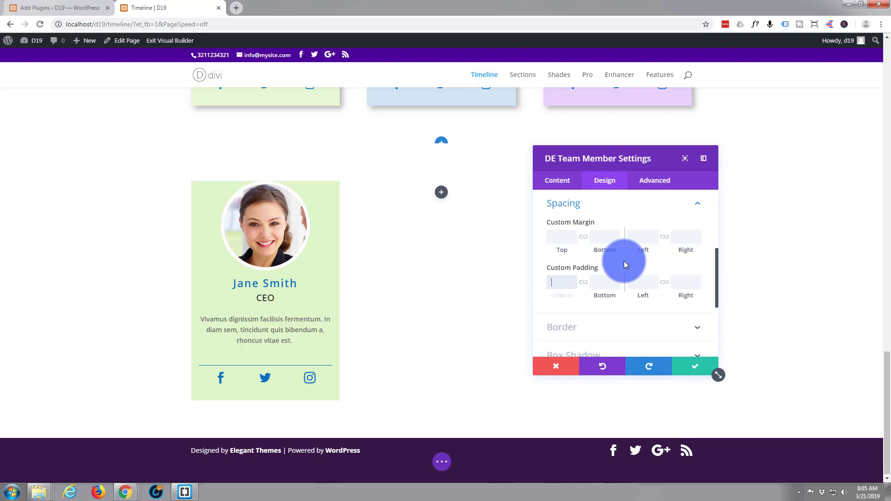
{"action": "type", "text": "30px"}
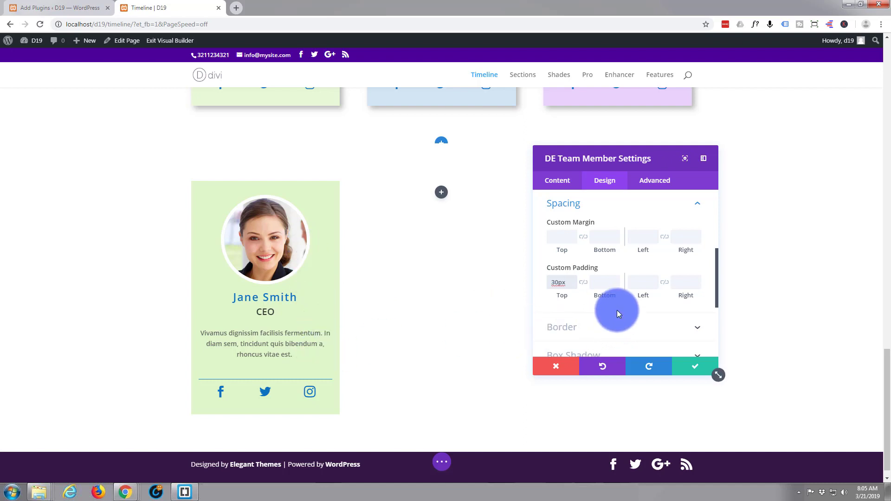
Apply the third box shadow preset (18px blur) to the card and save its settings.
{"action": "scroll", "coordinate": [617, 312], "scroll_direction": "down", "scroll_amount": 2}
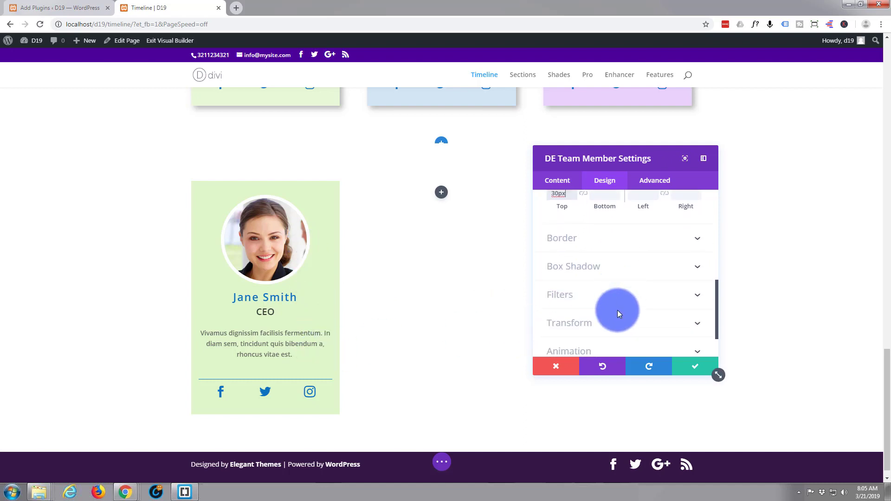
{"action": "left_click", "coordinate": [637, 269]}
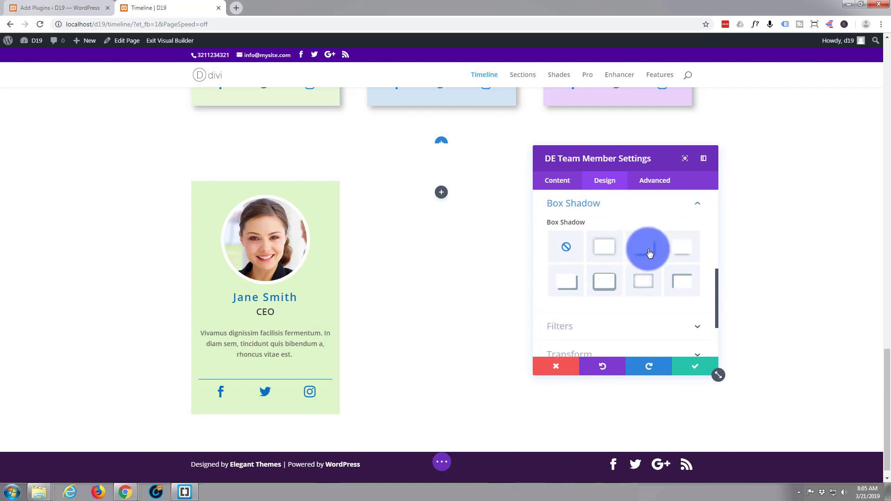
{"action": "left_click", "coordinate": [649, 253]}
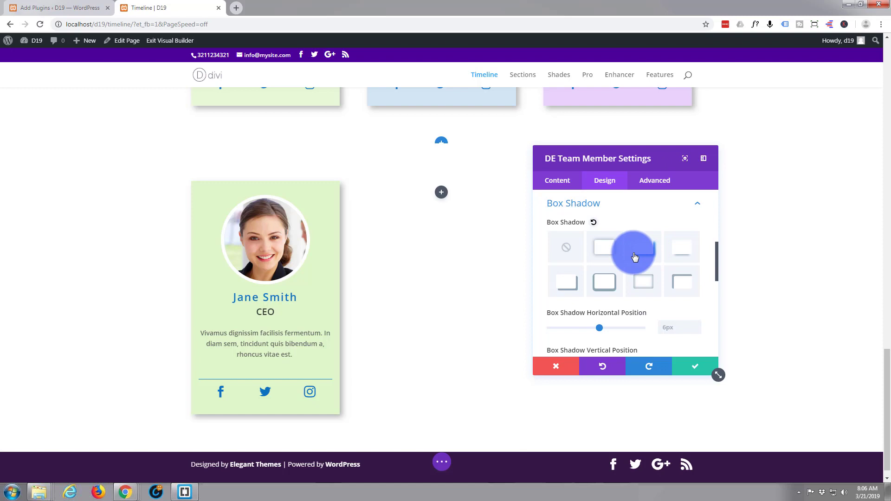
{"action": "scroll", "coordinate": [626, 309], "scroll_direction": "down", "scroll_amount": 2}
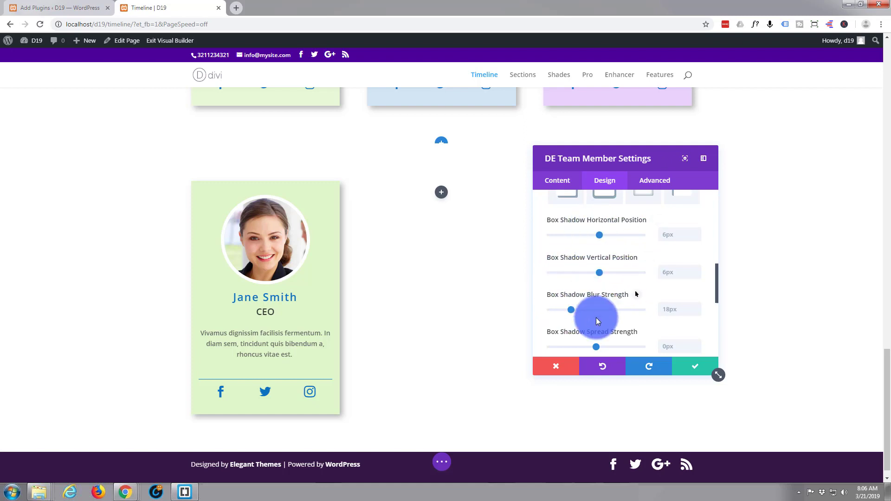
{"action": "scroll", "coordinate": [585, 334], "scroll_direction": "down", "scroll_amount": 1}
{"action": "scroll", "coordinate": [583, 327], "scroll_direction": "down", "scroll_amount": 2}
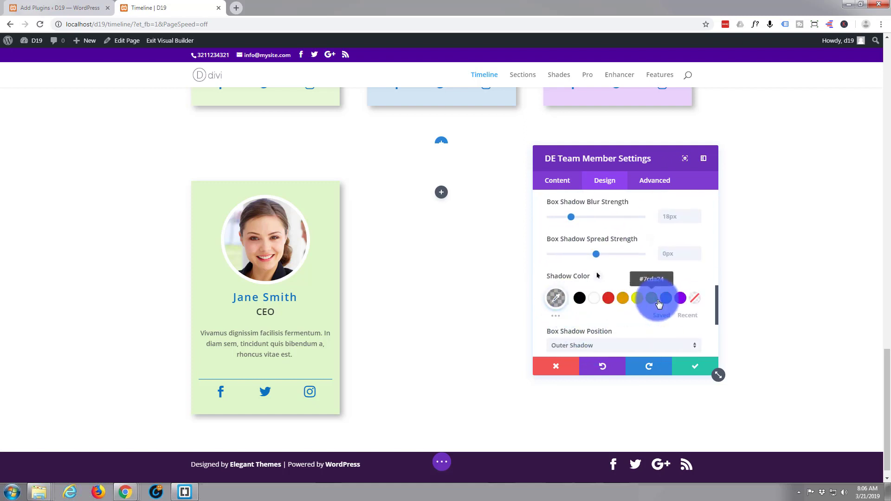
{"action": "left_click", "coordinate": [692, 370]}
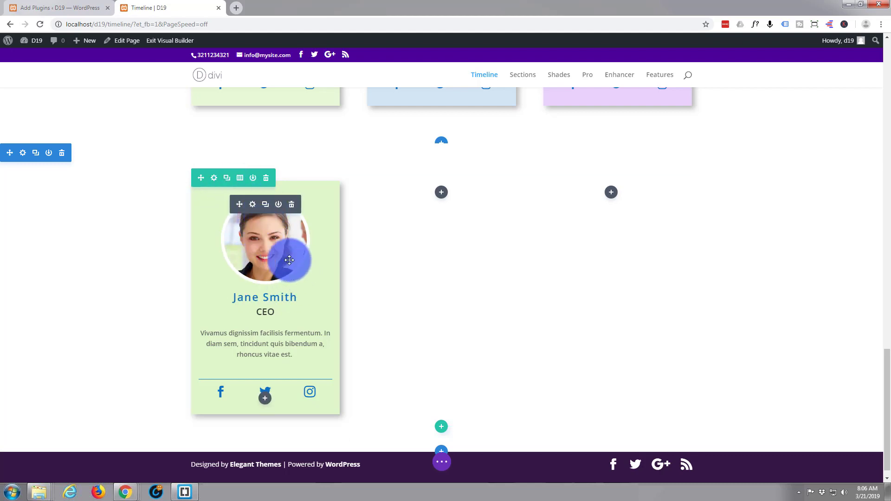
Duplicate the Jane Smith card twice, placing the copies in the middle and right columns.
{"action": "left_click", "coordinate": [267, 208]}
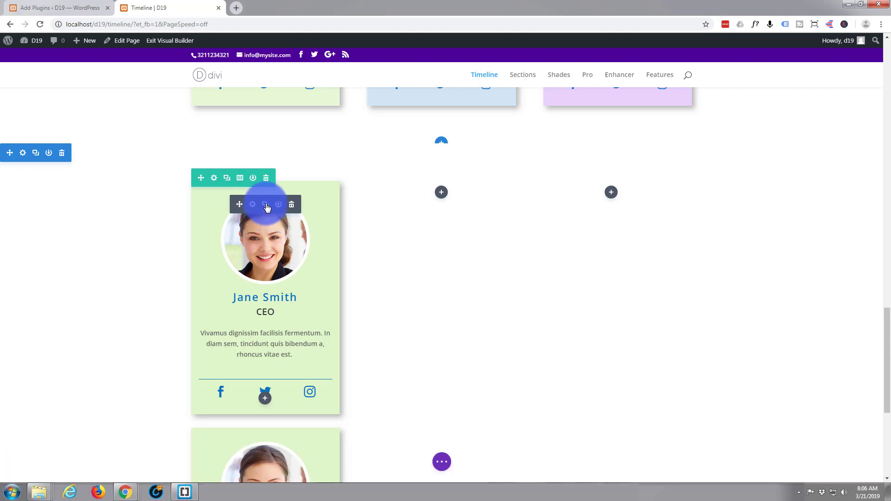
{"action": "left_click_drag", "start_coordinate": [238, 203], "coordinate": [429, 197]}
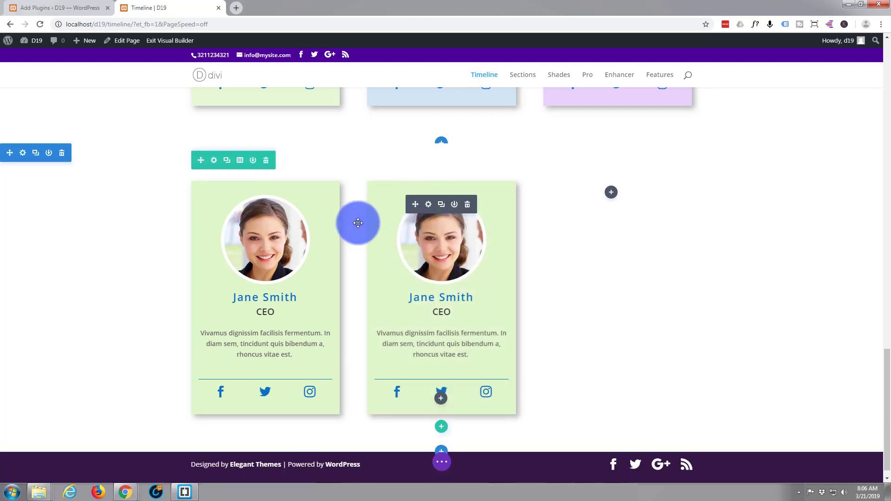
{"action": "left_click", "coordinate": [442, 206]}
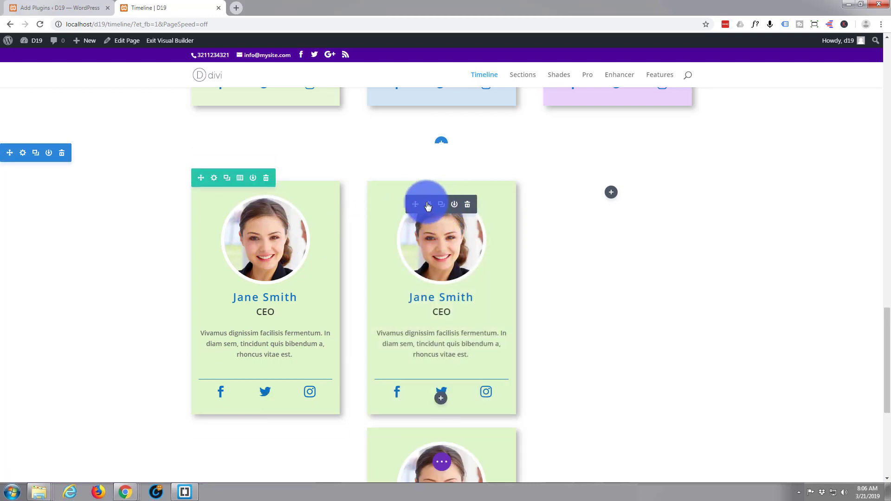
{"action": "left_click_drag", "start_coordinate": [415, 204], "coordinate": [629, 203]}
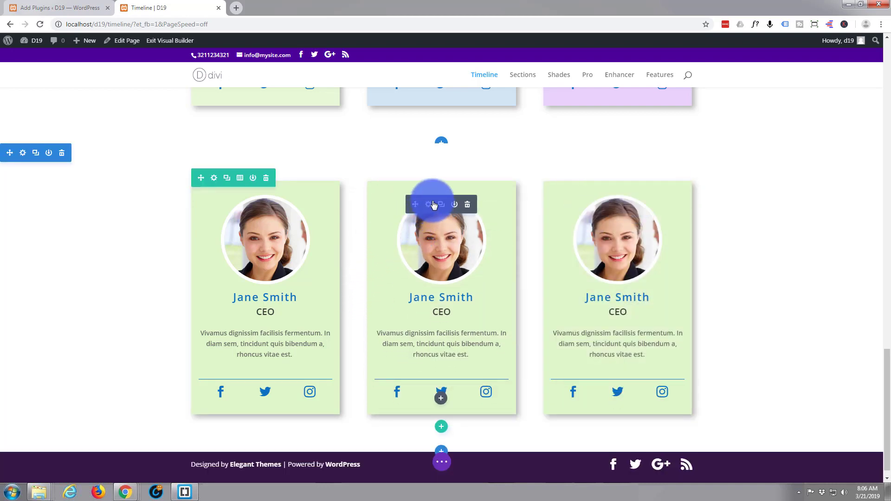
Replace the middle card's photo with the man's portrait from the media library.
{"action": "left_click", "coordinate": [428, 206]}
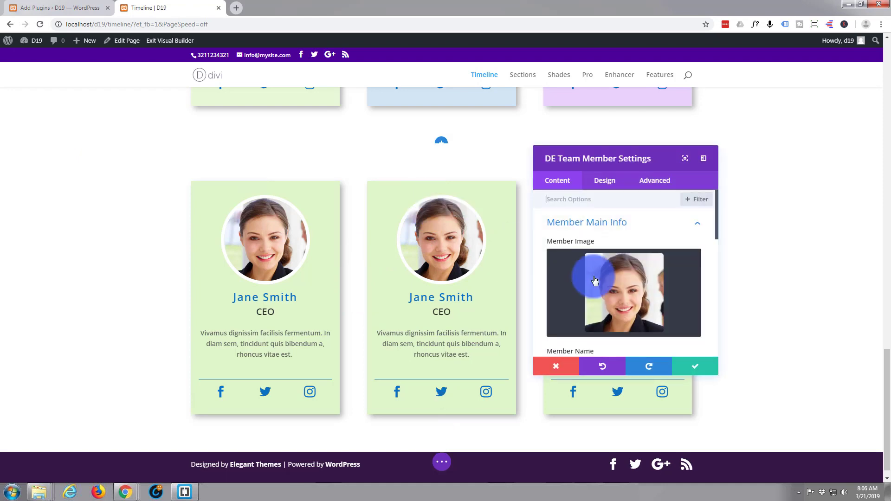
{"action": "left_click", "coordinate": [647, 306]}
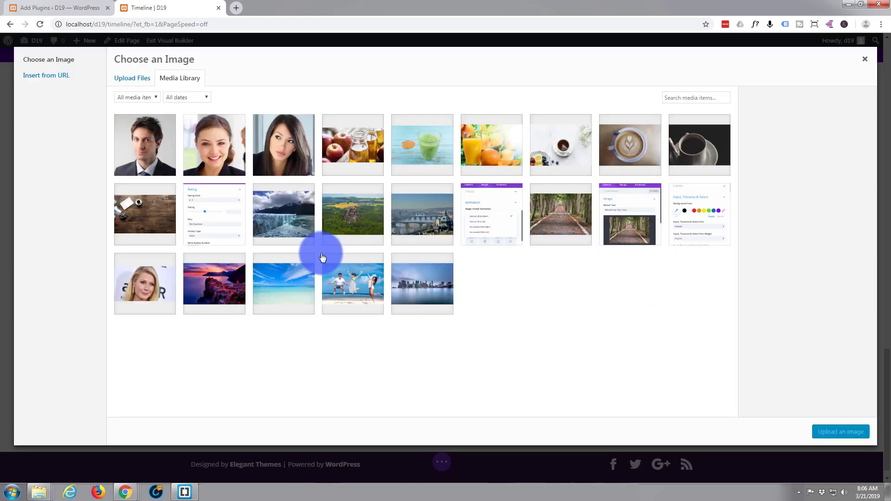
{"action": "left_click", "coordinate": [170, 158]}
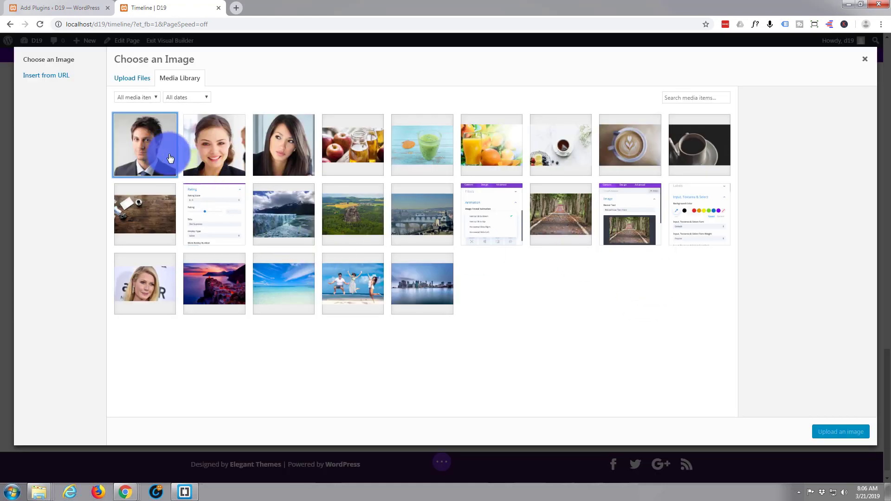
{"action": "left_click", "coordinate": [845, 434]}
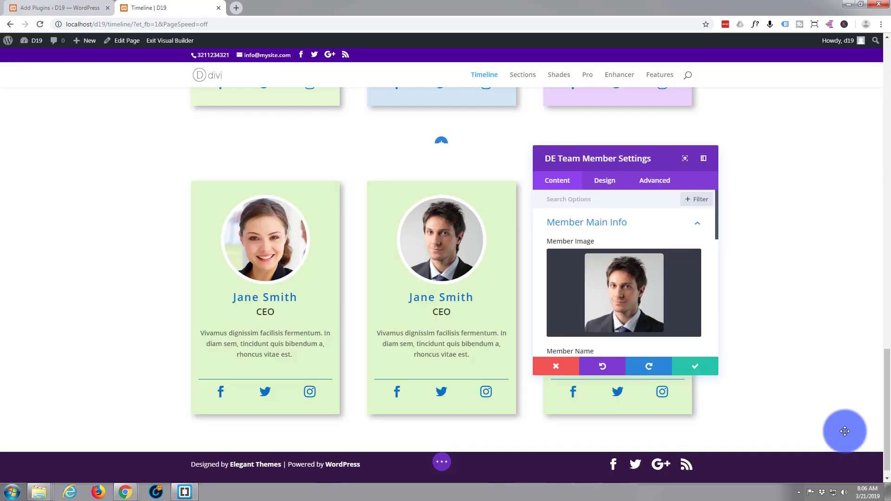
Change the middle card's name to Dave Jones and position from CEO to CFO.
{"action": "scroll", "coordinate": [603, 297], "scroll_direction": "down", "scroll_amount": 2}
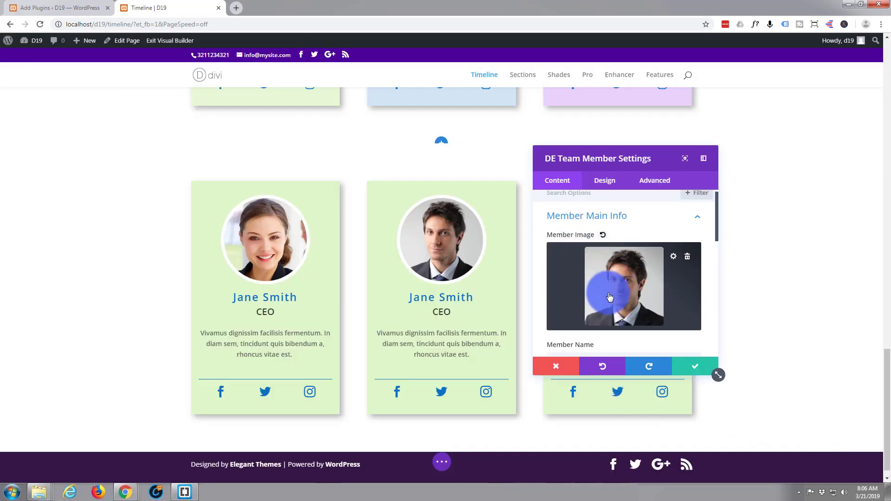
{"action": "left_click_drag", "start_coordinate": [589, 273], "coordinate": [512, 282]}
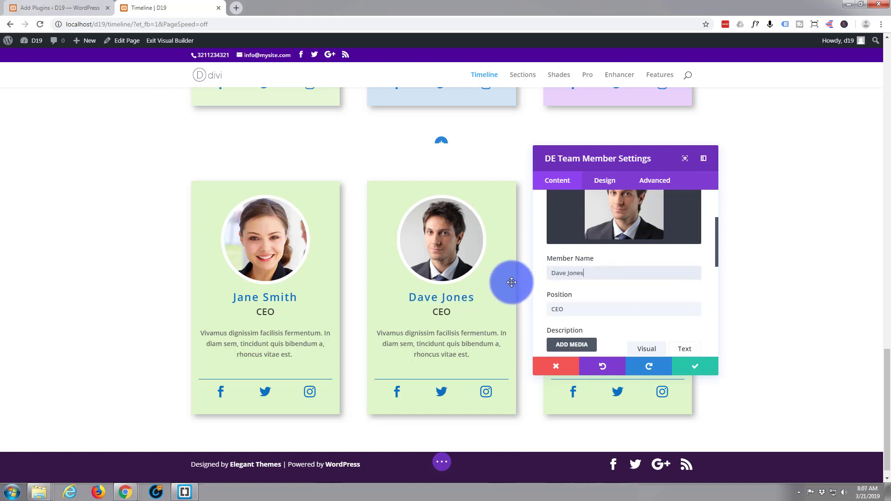
{"action": "left_click_drag", "start_coordinate": [567, 312], "coordinate": [556, 311]}
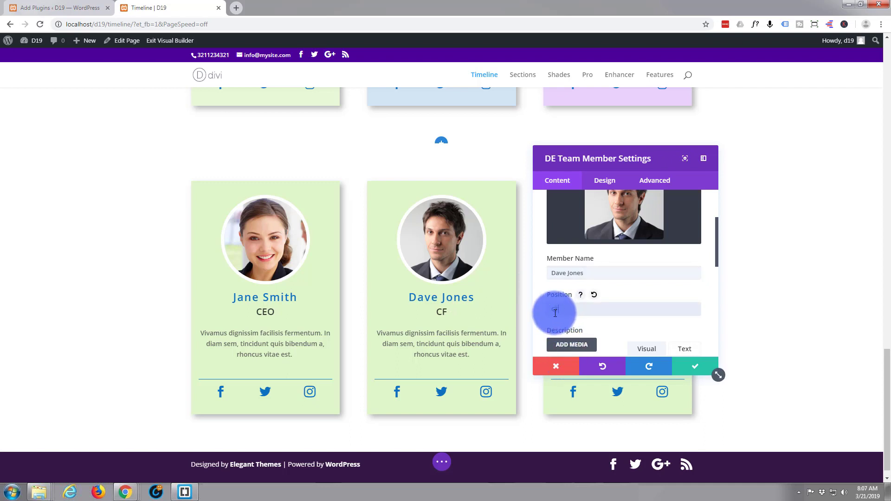
{"action": "left_click_drag", "start_coordinate": [556, 313], "coordinate": [559, 310]}
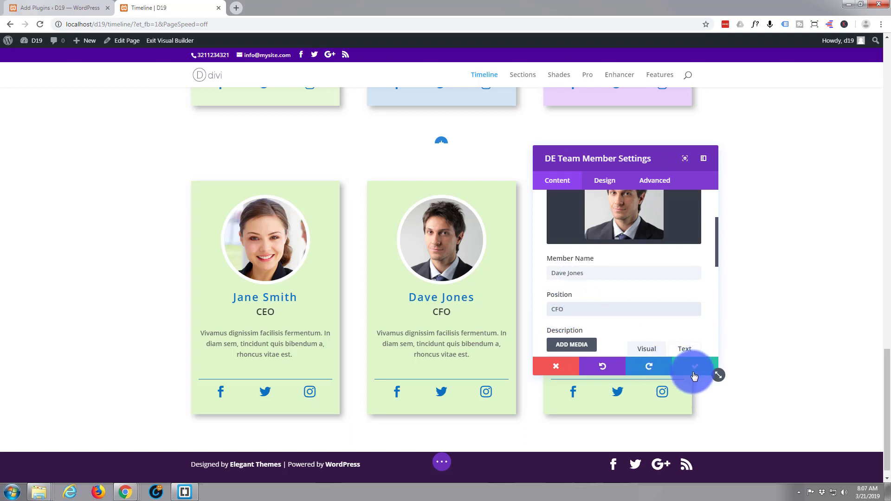
{"action": "scroll", "coordinate": [633, 299], "scroll_direction": "down", "scroll_amount": 6}
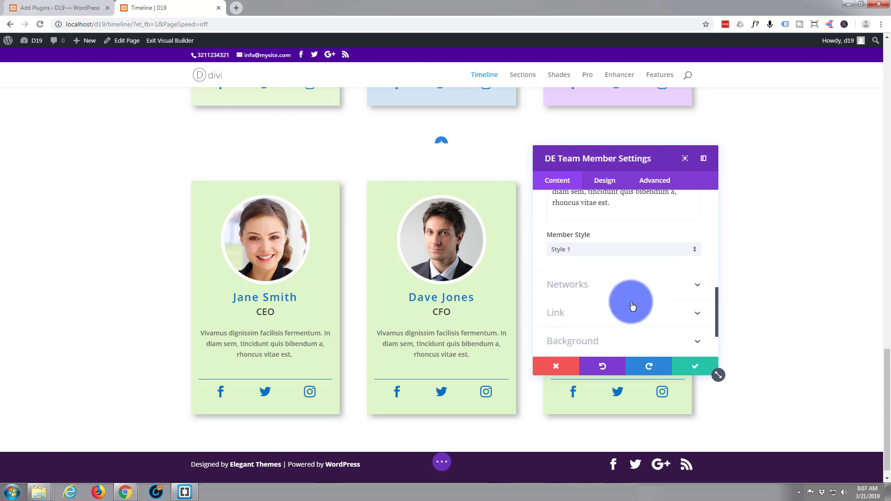
{"action": "left_click", "coordinate": [631, 302]}
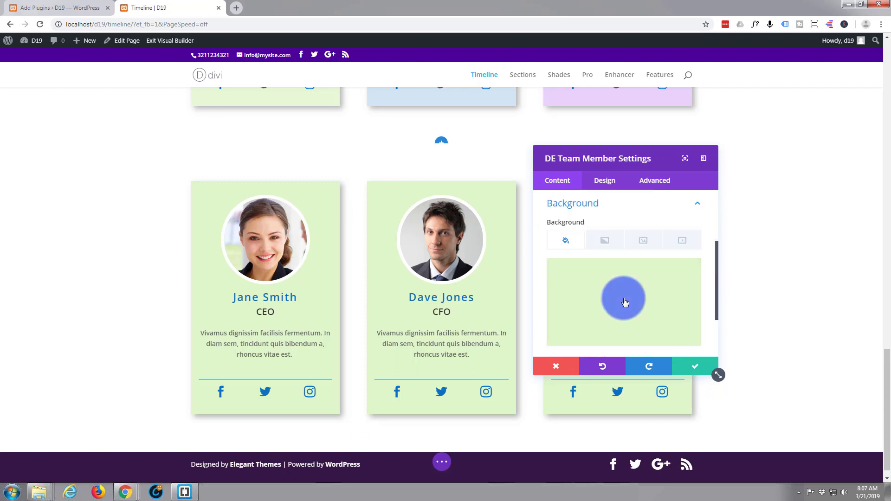
{"action": "scroll", "coordinate": [629, 324], "scroll_direction": "down", "scroll_amount": 2}
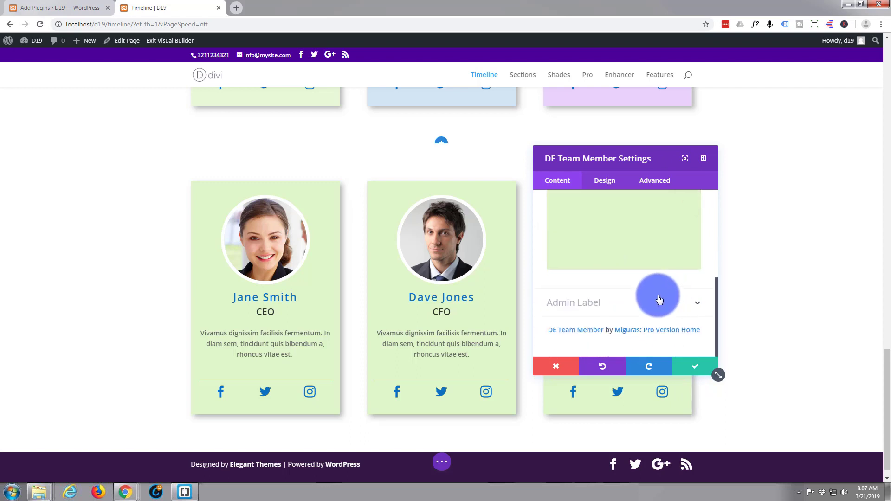
{"action": "left_click", "coordinate": [637, 259]}
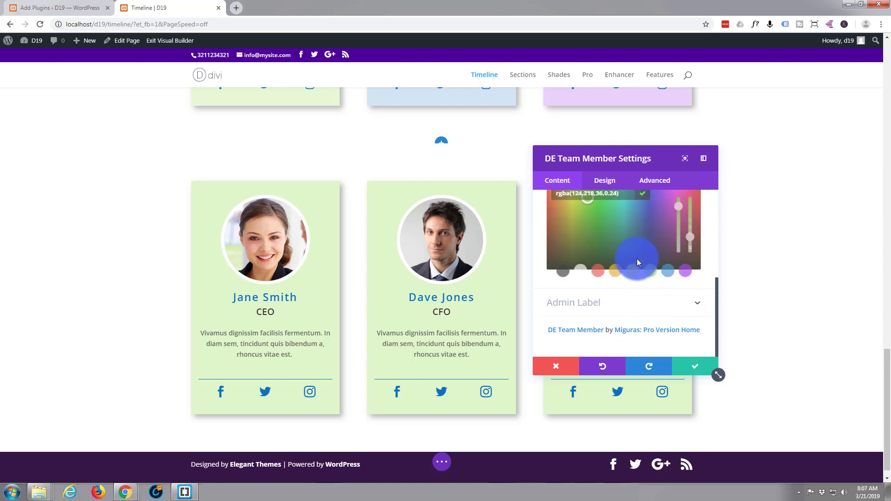
{"action": "left_click", "coordinate": [671, 277]}
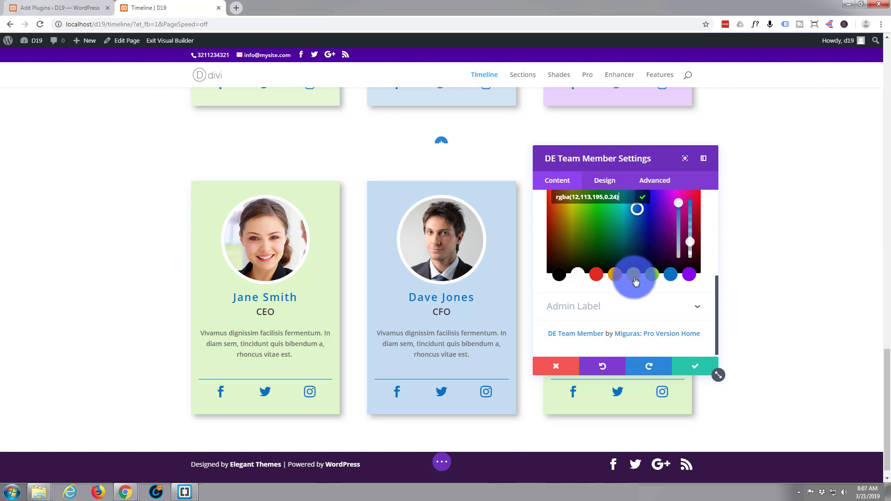
{"action": "left_click", "coordinate": [692, 368]}
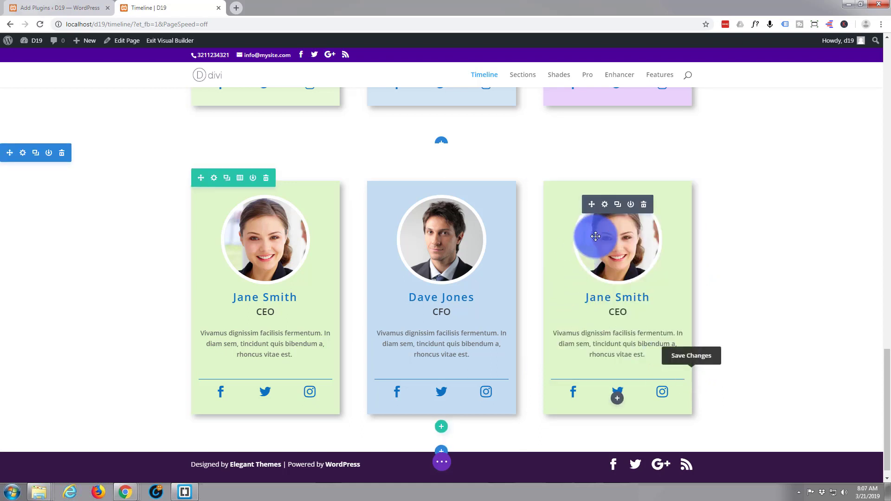
Replace the third card's photo with the dark-haired woman's portrait.
{"action": "left_click", "coordinate": [606, 206]}
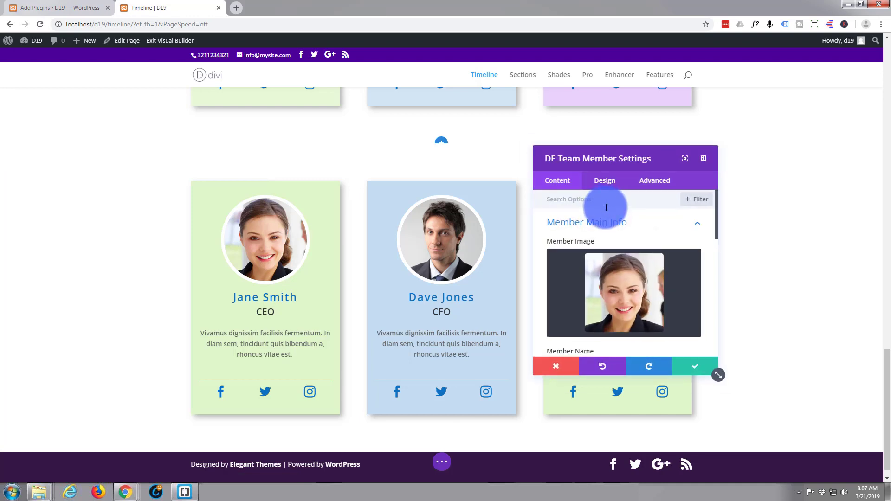
{"action": "left_click", "coordinate": [617, 287]}
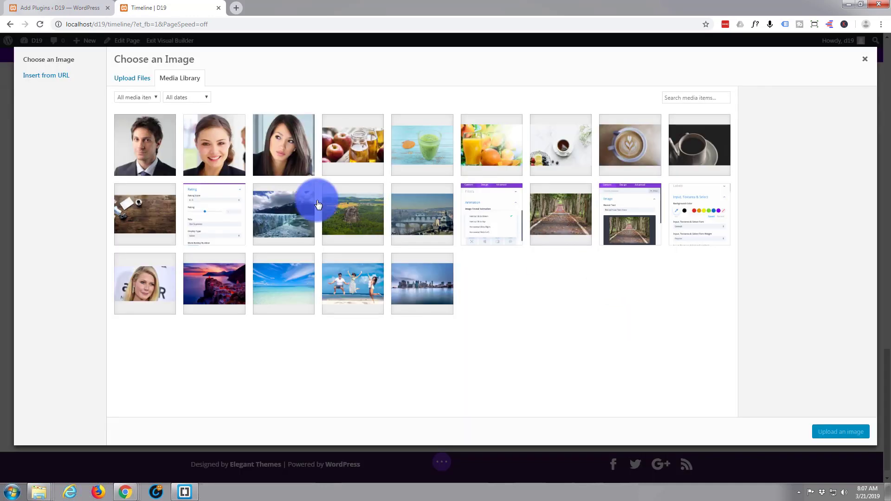
{"action": "left_click", "coordinate": [280, 147]}
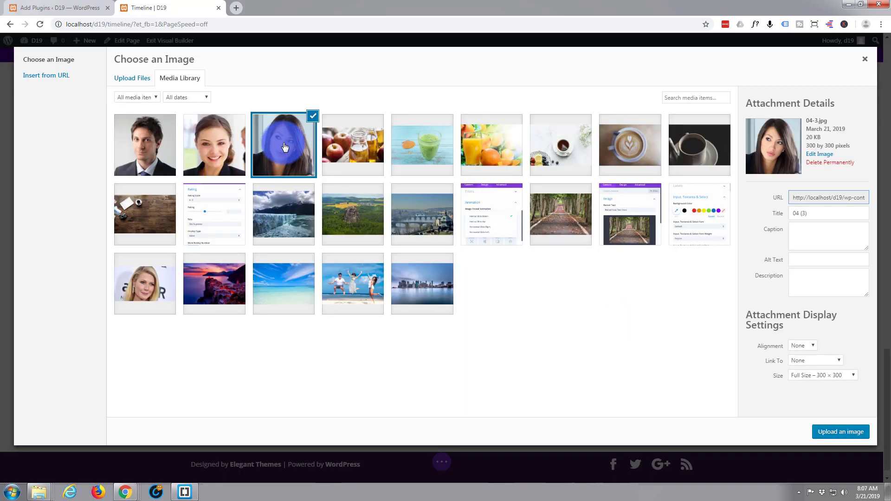
{"action": "left_click", "coordinate": [841, 432]}
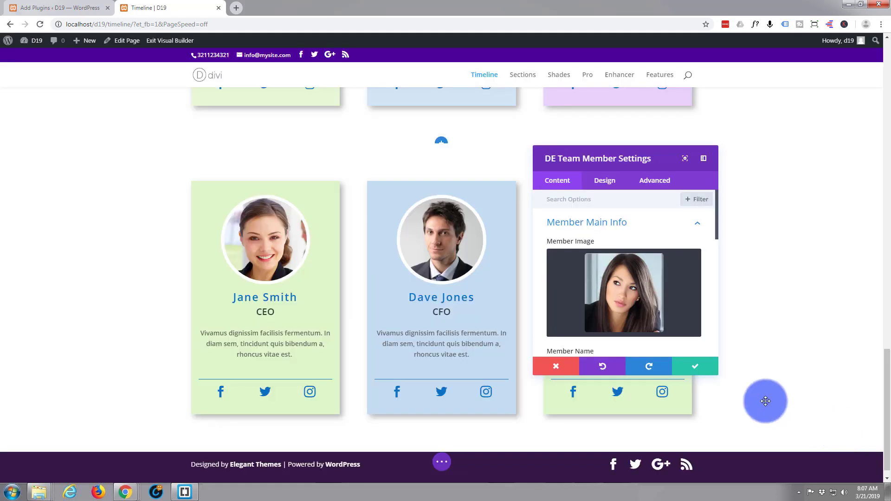
Set the third card's name to Ann White and position to Marketing.
{"action": "scroll", "coordinate": [611, 278], "scroll_direction": "down", "scroll_amount": 3}
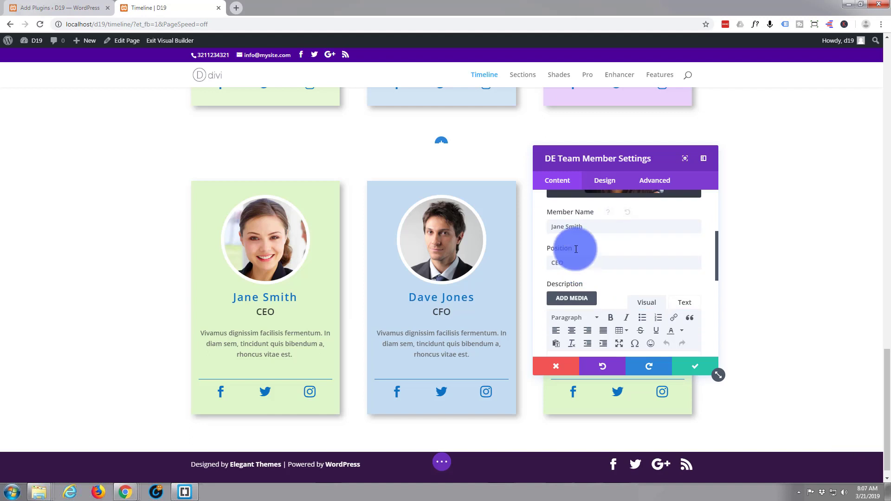
{"action": "left_click_drag", "start_coordinate": [583, 226], "coordinate": [533, 225]}
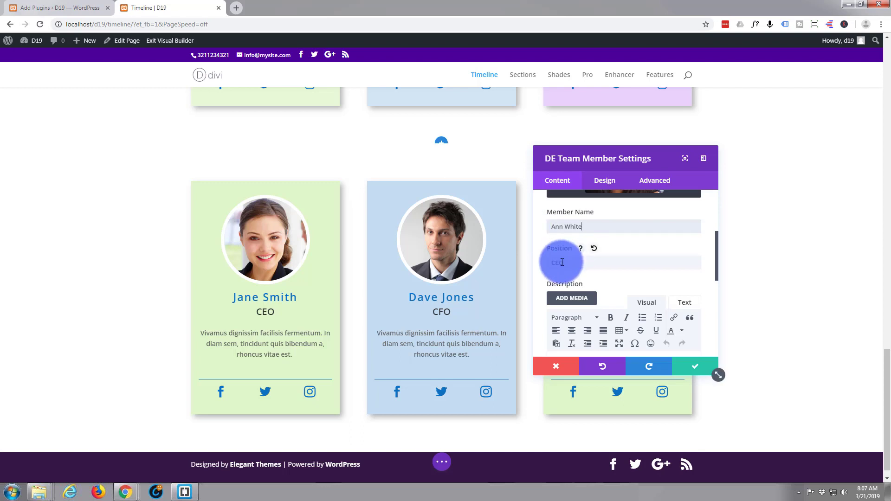
{"action": "left_click_drag", "start_coordinate": [563, 262], "coordinate": [541, 263]}
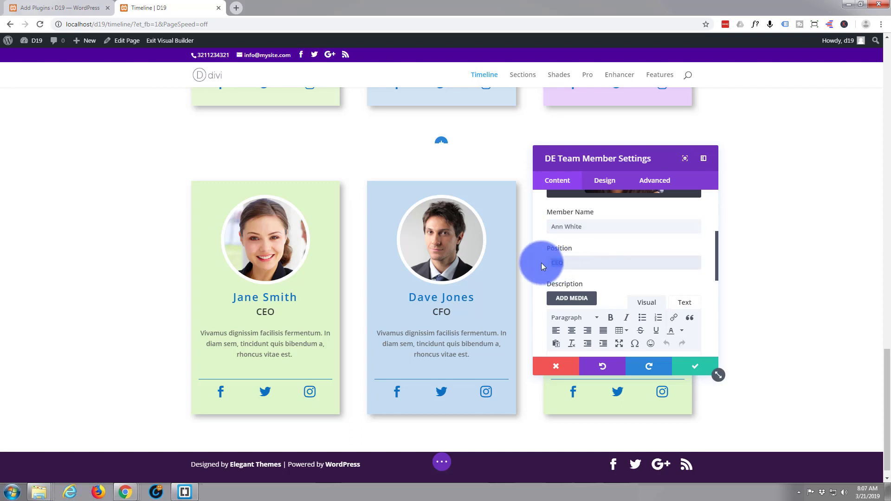
{"action": "type", "text": "Marketing"}
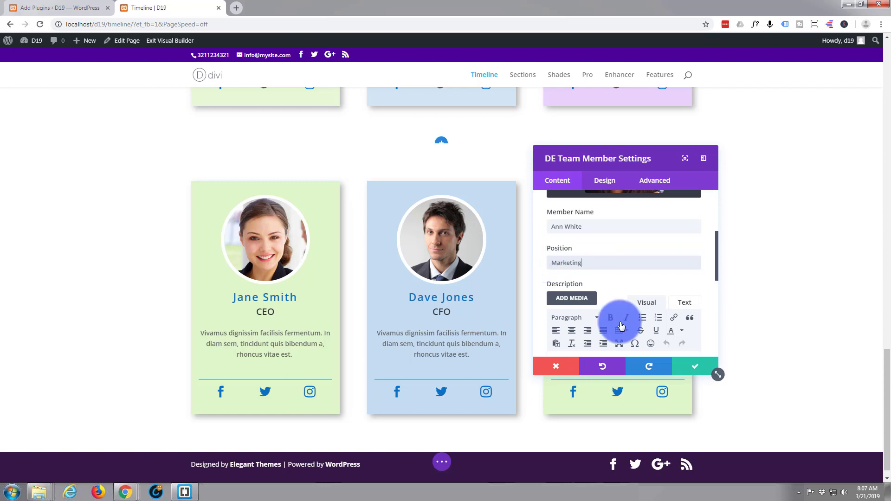
{"action": "scroll", "coordinate": [633, 285], "scroll_direction": "down", "scroll_amount": 4}
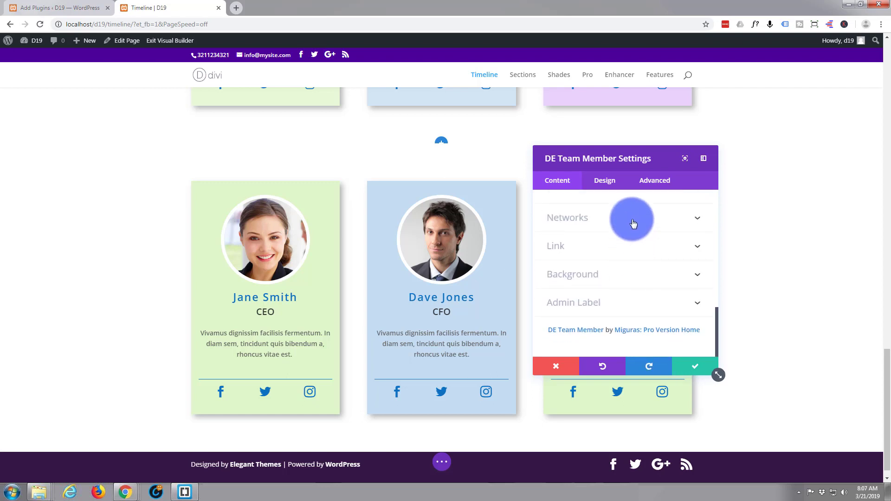
{"action": "left_click_drag", "start_coordinate": [590, 164], "coordinate": [390, 174]}
{"action": "left_click", "coordinate": [413, 290]}
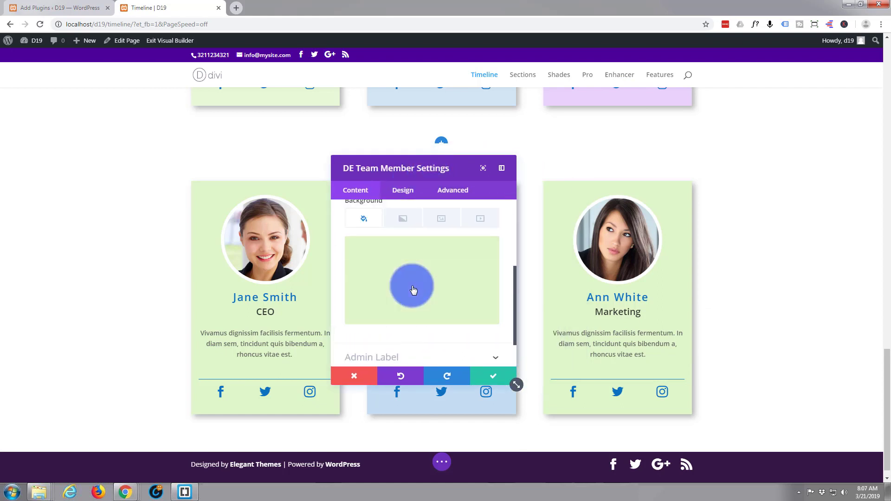
{"action": "left_click", "coordinate": [415, 308]}
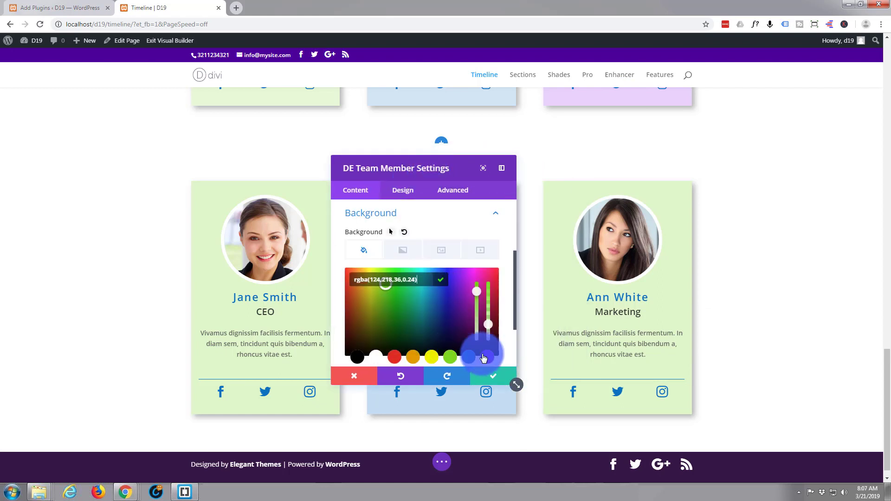
{"action": "left_click", "coordinate": [486, 357]}
{"action": "left_click", "coordinate": [503, 378]}
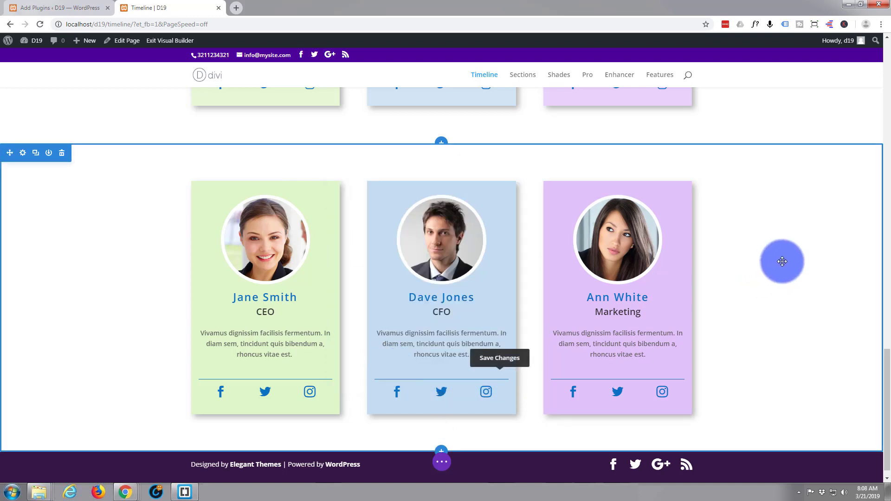
{"action": "scroll", "coordinate": [783, 261], "scroll_direction": "up", "scroll_amount": 2}
{"action": "scroll", "coordinate": [783, 261], "scroll_direction": "down", "scroll_amount": 2}
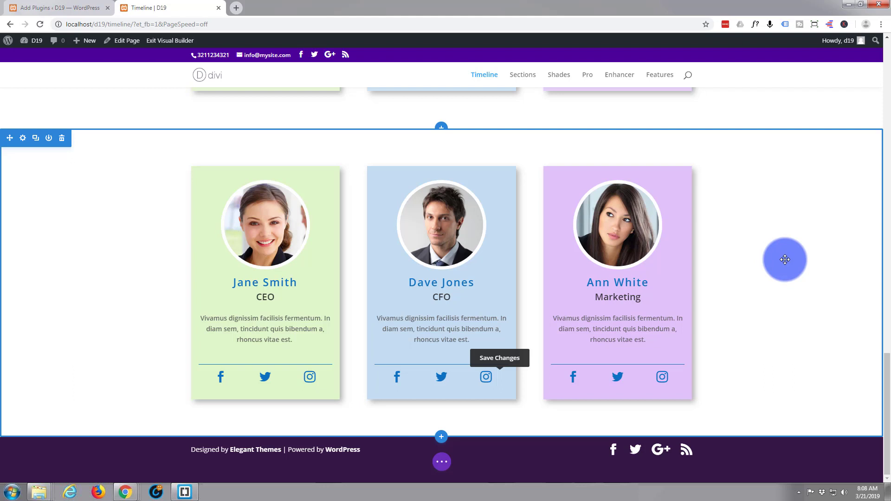
{"action": "mouse_move", "coordinate": [580, 318]}
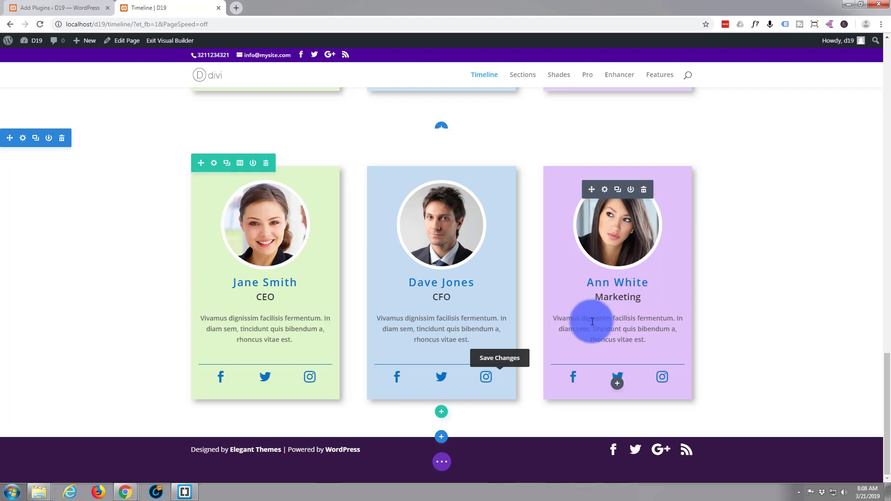
{"action": "left_click", "coordinate": [605, 189]}
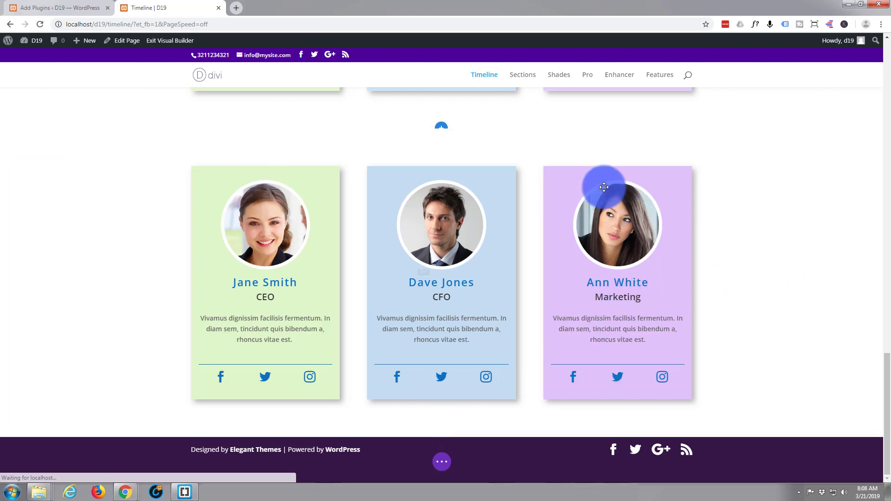
{"action": "scroll", "coordinate": [454, 255], "scroll_direction": "down", "scroll_amount": 3}
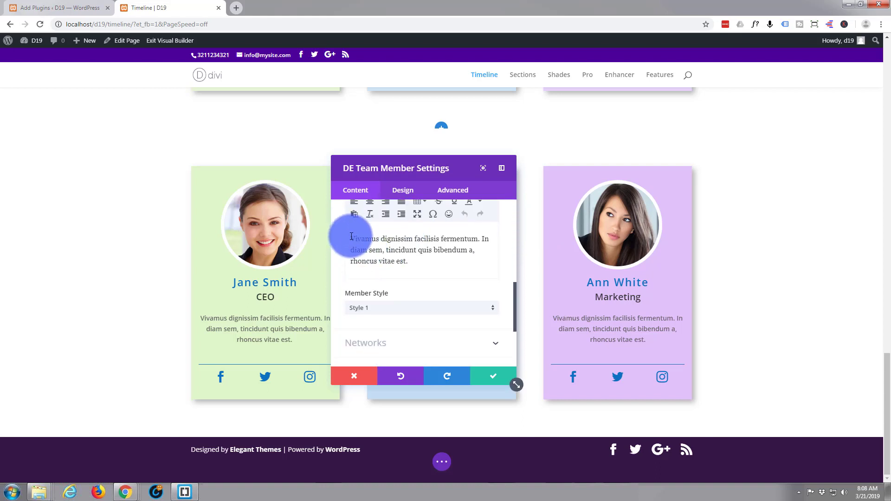
{"action": "left_click_drag", "start_coordinate": [386, 251], "coordinate": [418, 262]}
{"action": "key", "text": "ctrl+c"}
{"action": "left_click", "coordinate": [418, 262]}
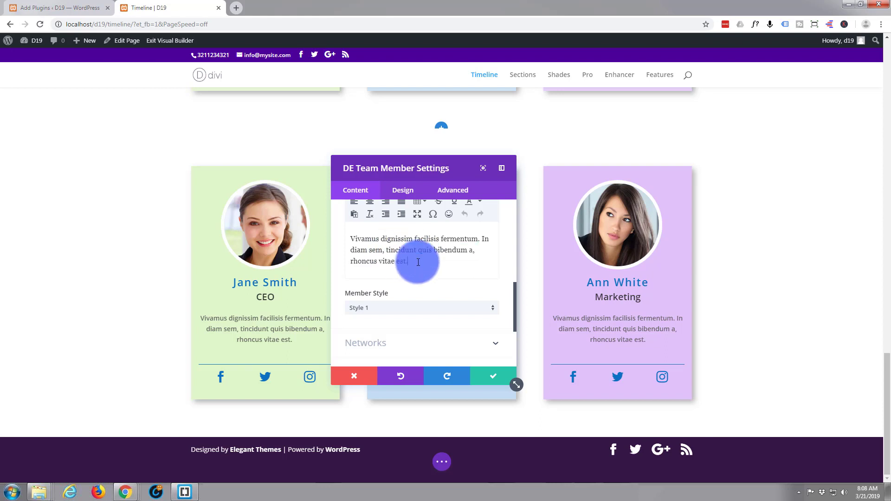
{"action": "key", "text": "ctrl+v"}
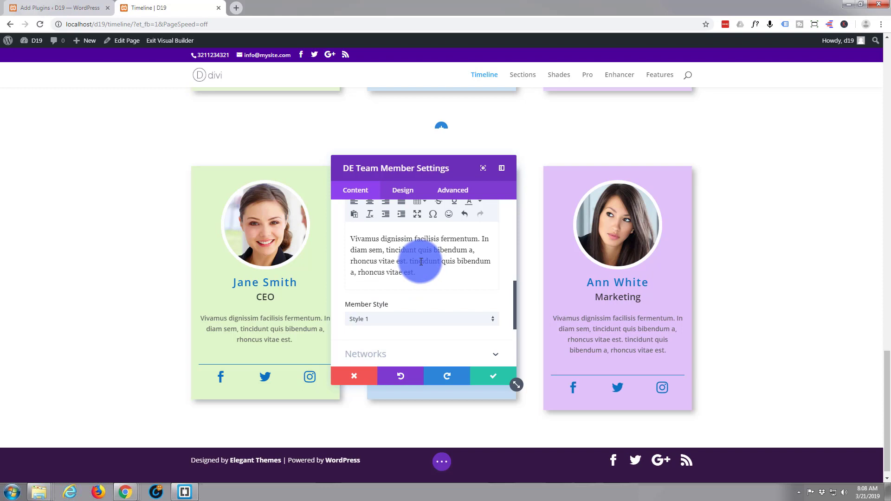
{"action": "left_click", "coordinate": [506, 371]}
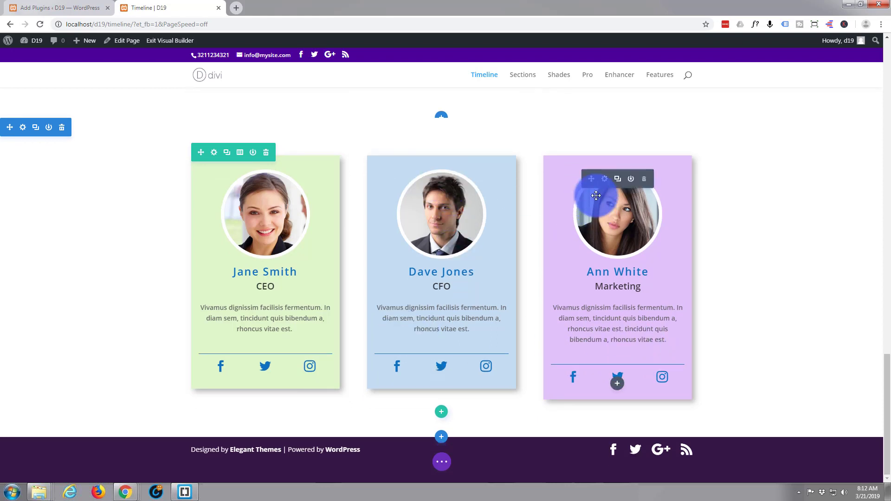
Enter min-height:540px in Ann White's Main Element custom CSS, copy the rule, and save.
{"action": "left_click", "coordinate": [605, 182]}
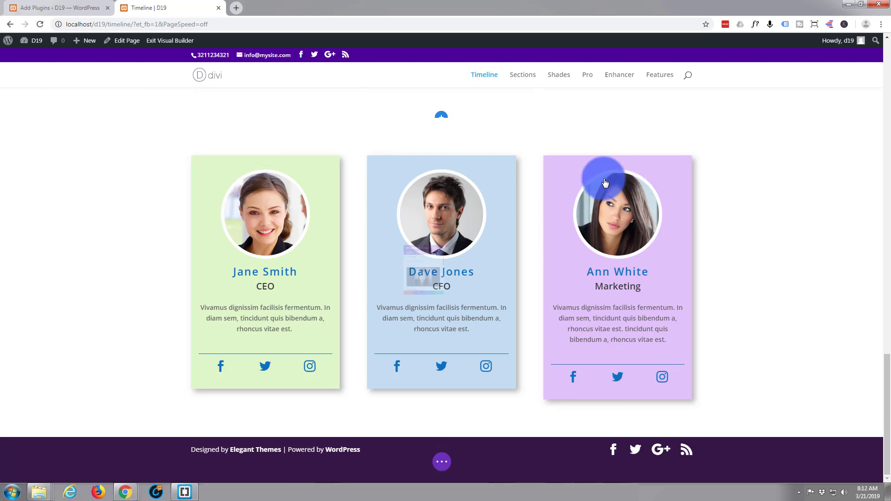
{"action": "left_click", "coordinate": [441, 199]}
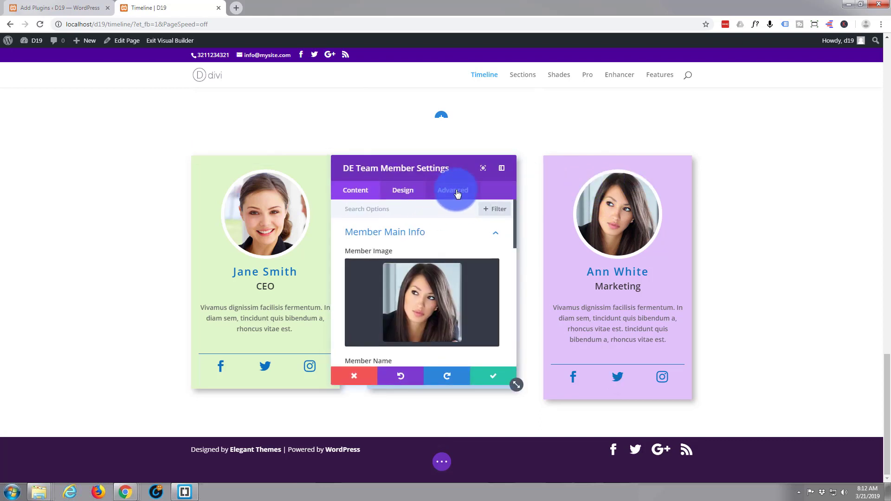
{"action": "left_click", "coordinate": [412, 262]}
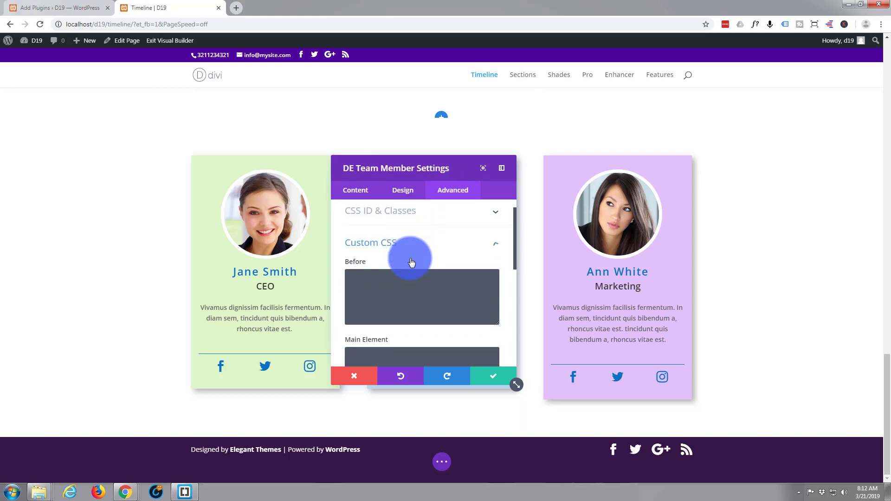
{"action": "scroll", "coordinate": [409, 259], "scroll_direction": "down", "scroll_amount": 5}
{"action": "left_click", "coordinate": [367, 239]}
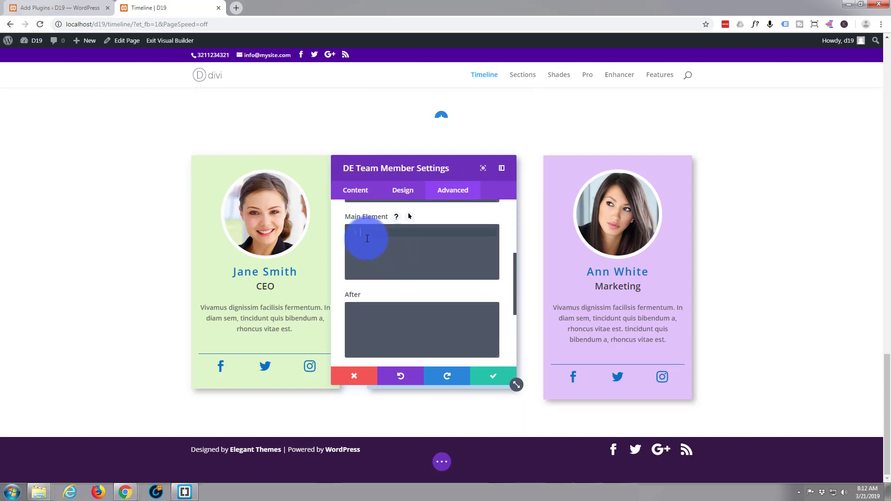
{"action": "type", "text": "min-"}
{"action": "type", "text": "height"}
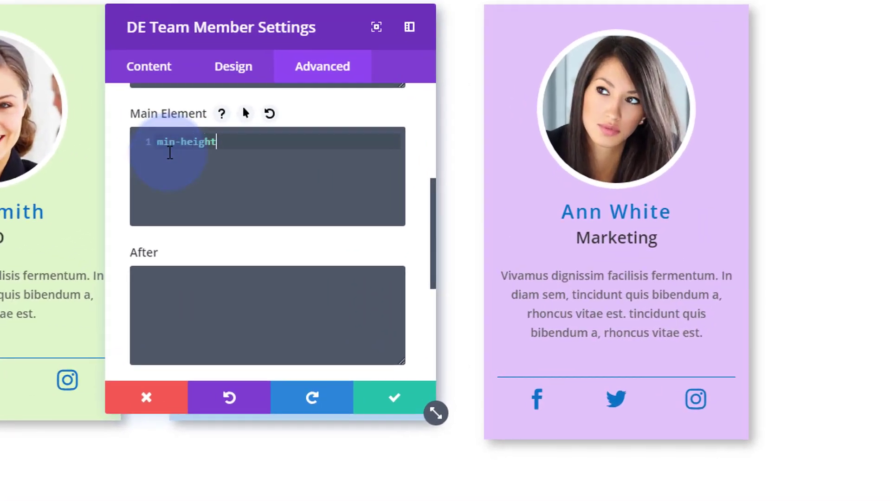
{"action": "type", "text": ":"}
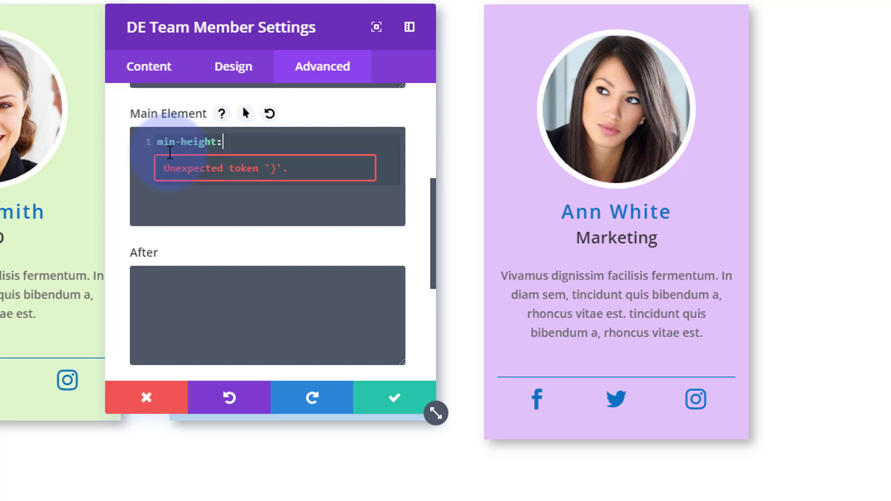
{"action": "type", "text": "600px"}
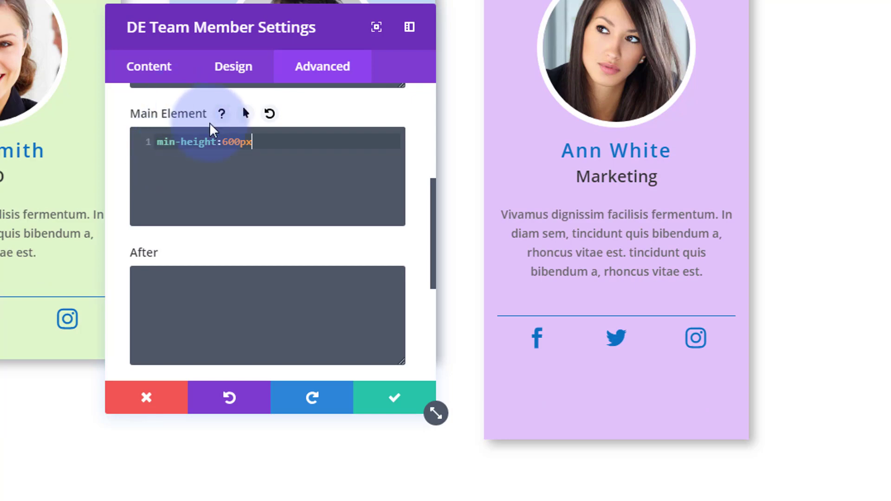
{"action": "left_click_drag", "start_coordinate": [229, 141], "coordinate": [229, 142]}
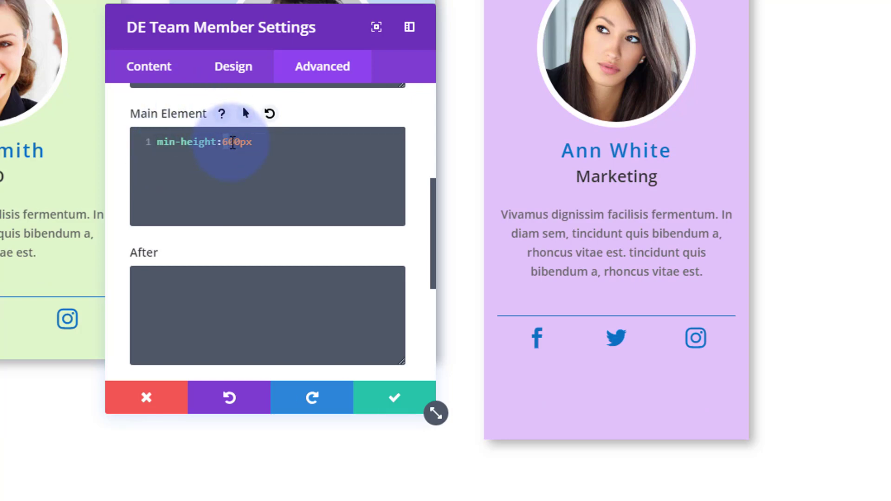
{"action": "type", "text": "5"}
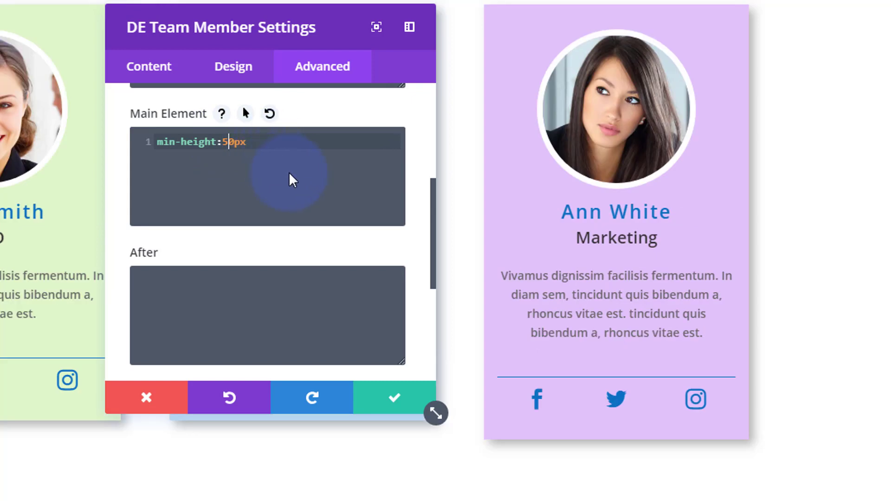
{"action": "type", "text": "5"}
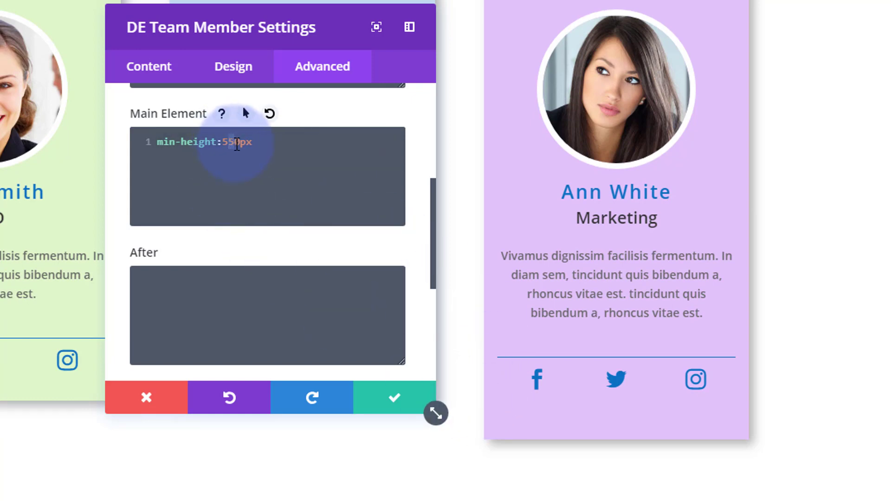
{"action": "type", "text": "4"}
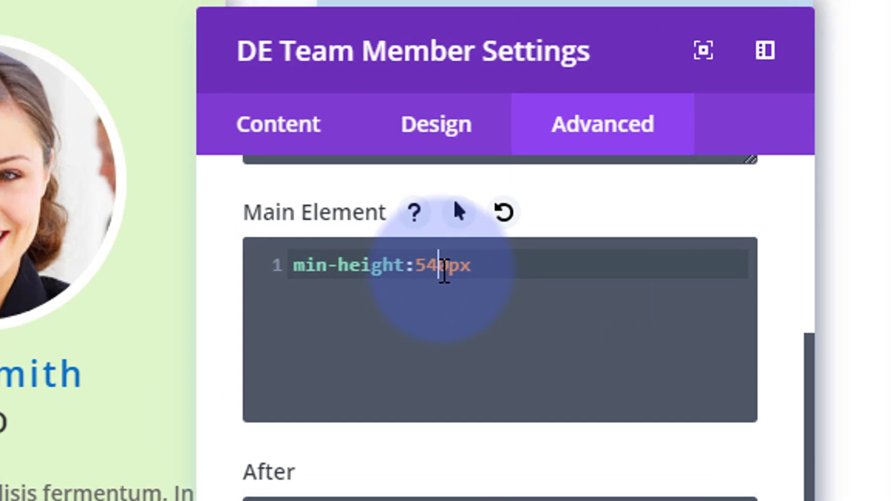
{"action": "left_click", "coordinate": [506, 265]}
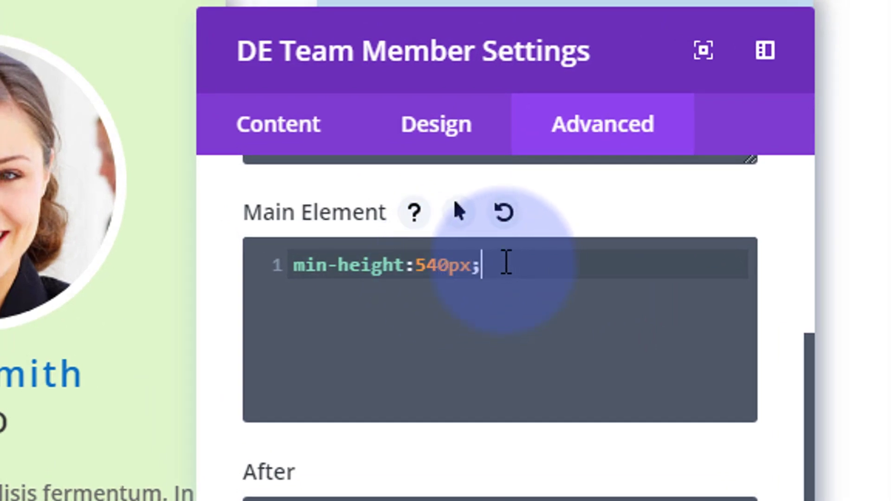
{"action": "left_click_drag", "start_coordinate": [530, 264], "coordinate": [297, 262]}
{"action": "key", "text": "ctrl+c"}
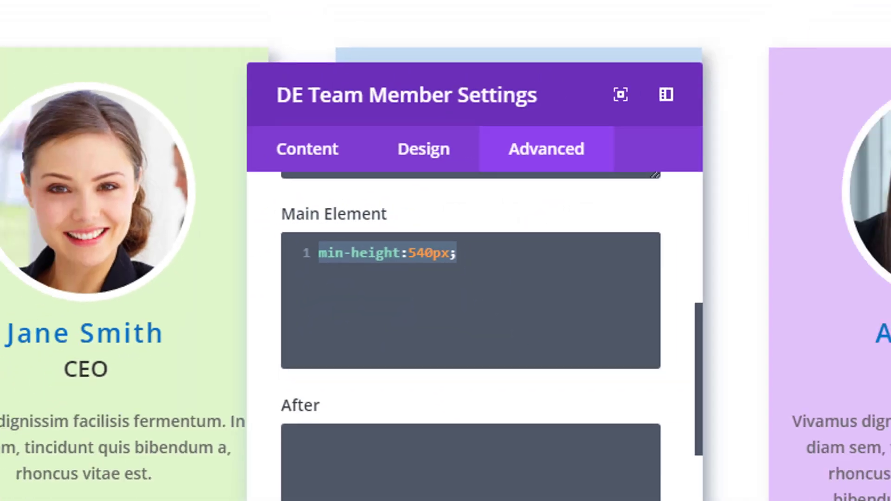
{"action": "left_click", "coordinate": [491, 384]}
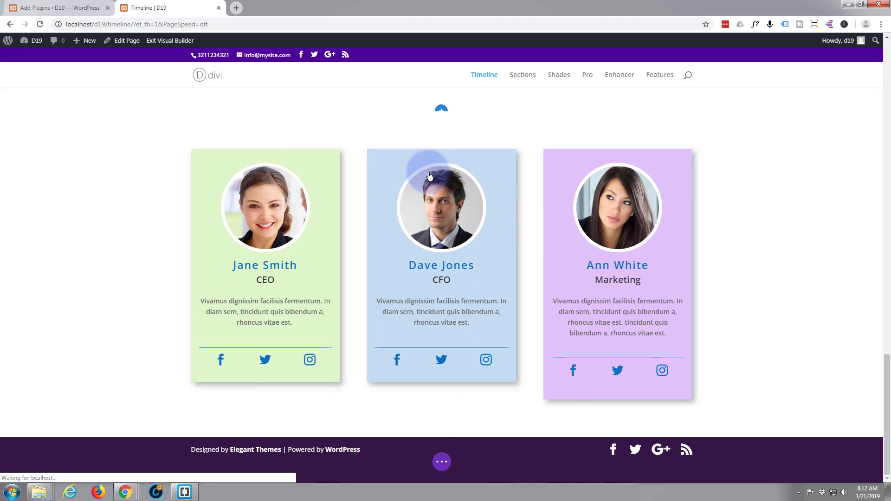
Paste min-height:540px into Dave Jones's Main Element custom CSS and save.
{"action": "left_click", "coordinate": [429, 175]}
{"action": "left_click", "coordinate": [455, 191]}
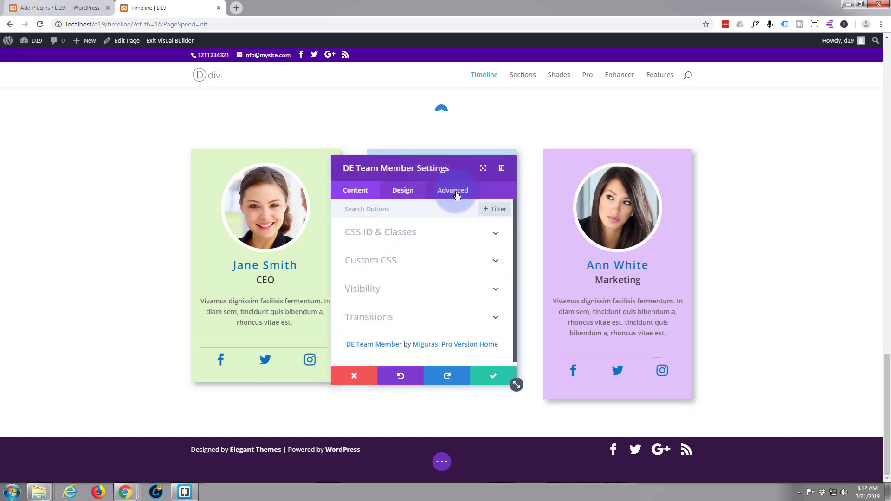
{"action": "left_click", "coordinate": [432, 256]}
{"action": "left_click", "coordinate": [373, 335]}
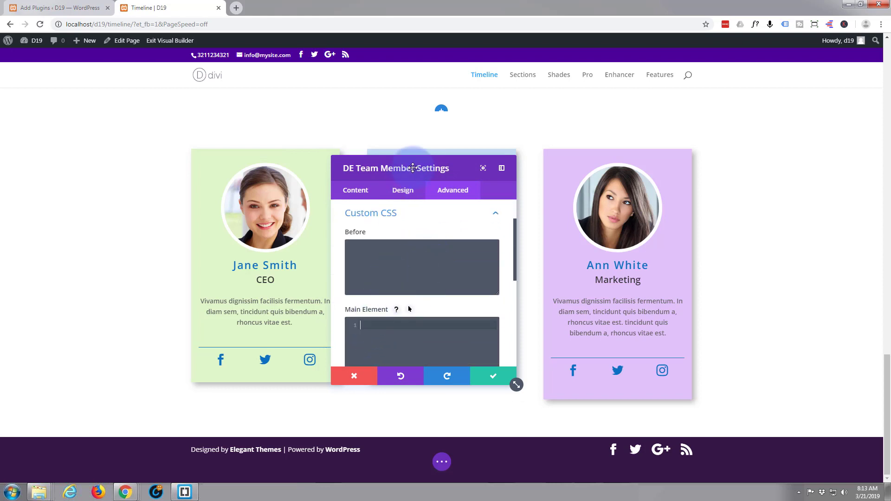
{"action": "left_click_drag", "start_coordinate": [415, 170], "coordinate": [690, 132]}
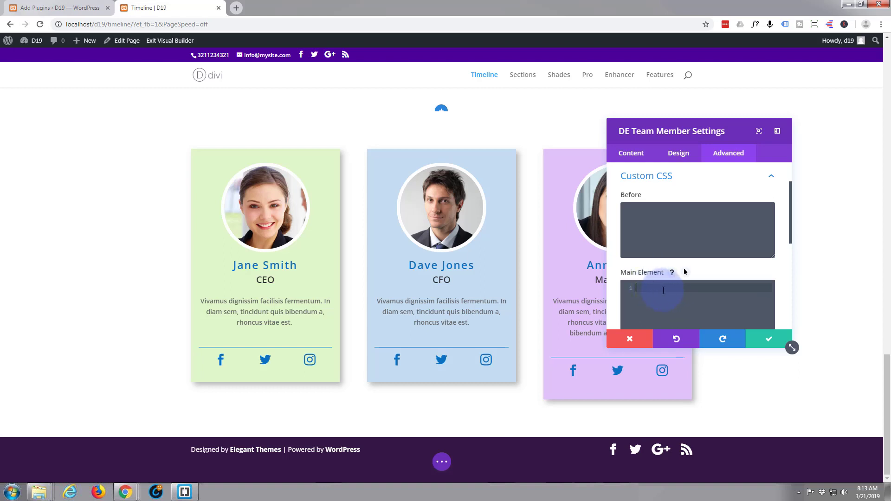
{"action": "key", "text": "ctrl+v"}
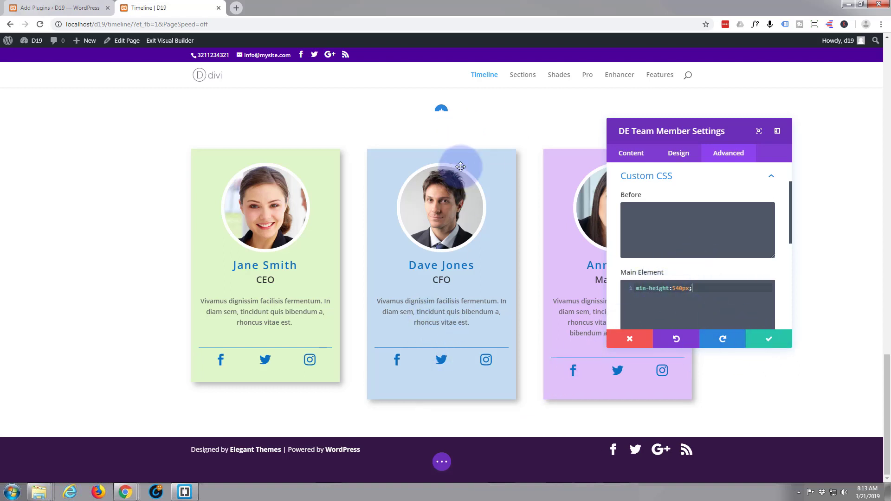
{"action": "left_click", "coordinate": [775, 340]}
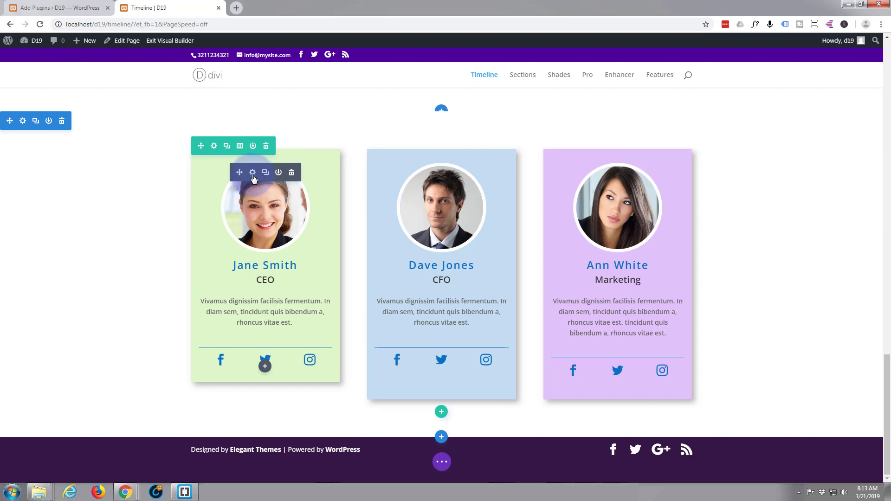
Add min-height:540px; to the Main Element custom CSS of Jane Smith's card and save it.
{"action": "left_click", "coordinate": [251, 174]}
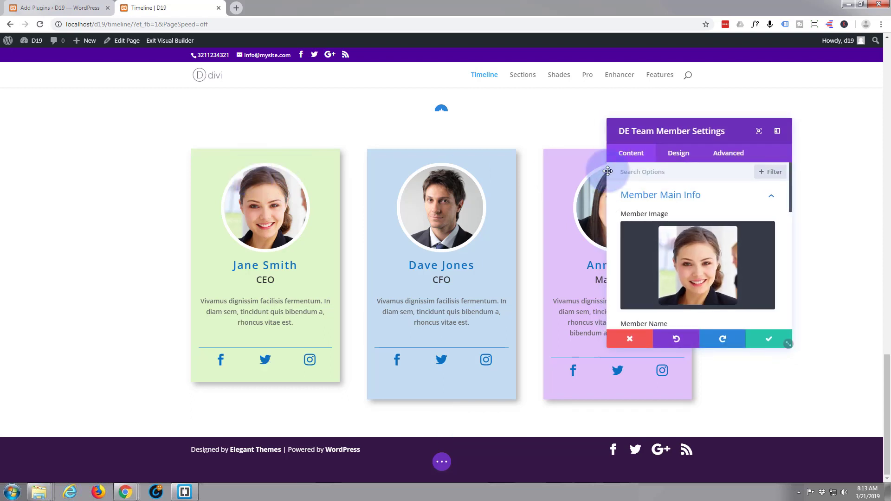
{"action": "left_click", "coordinate": [729, 153]}
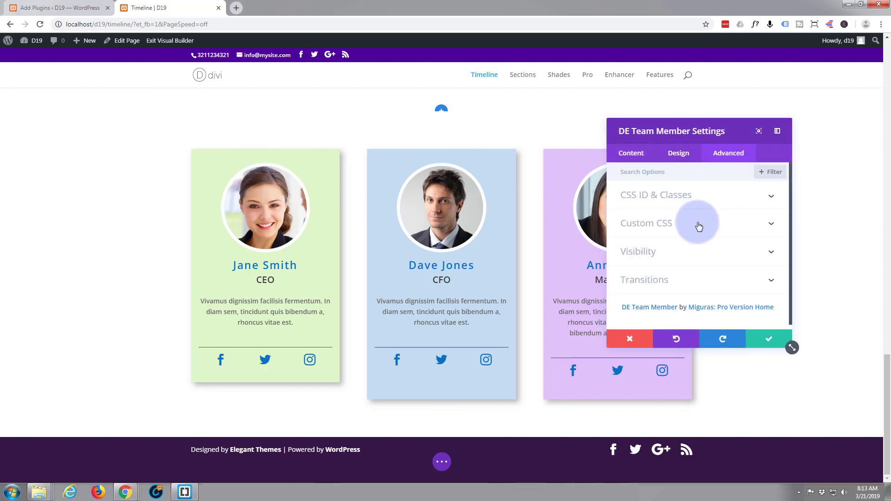
{"action": "left_click", "coordinate": [696, 224]}
{"action": "left_click", "coordinate": [643, 294]}
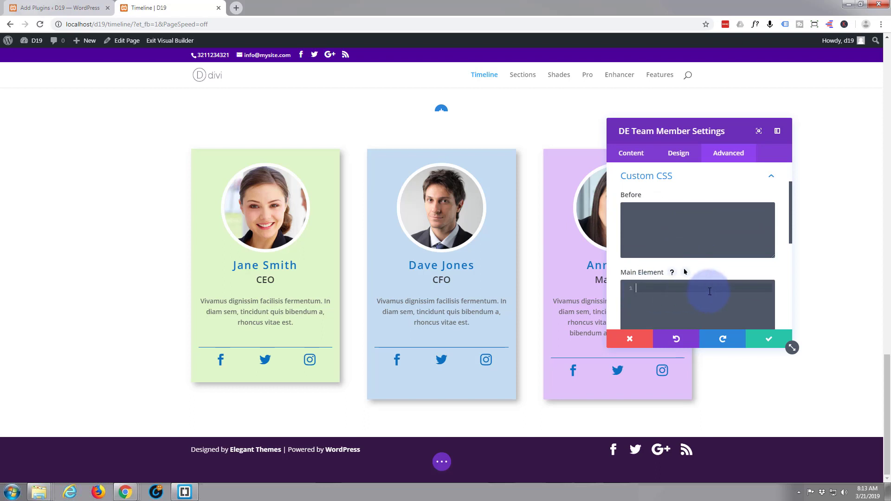
{"action": "key", "text": "ctrl+v"}
{"action": "left_click", "coordinate": [771, 343]}
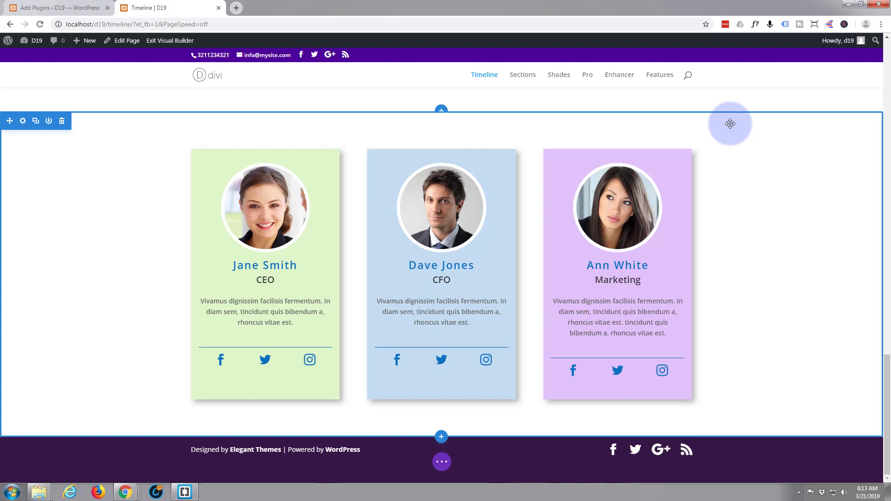
Save the Timeline page and exit the Visual Builder to the live page.
{"action": "left_click", "coordinate": [442, 464]}
{"action": "left_click", "coordinate": [856, 462]}
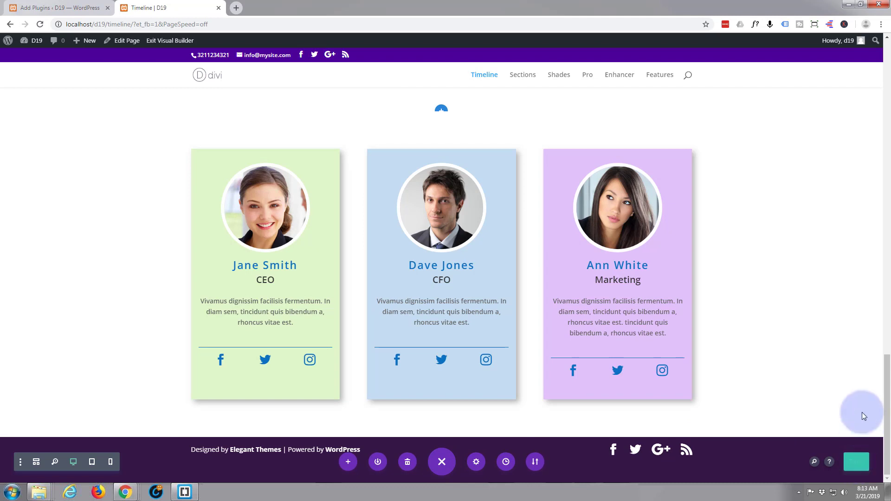
{"action": "mouse_move", "coordinate": [622, 185]}
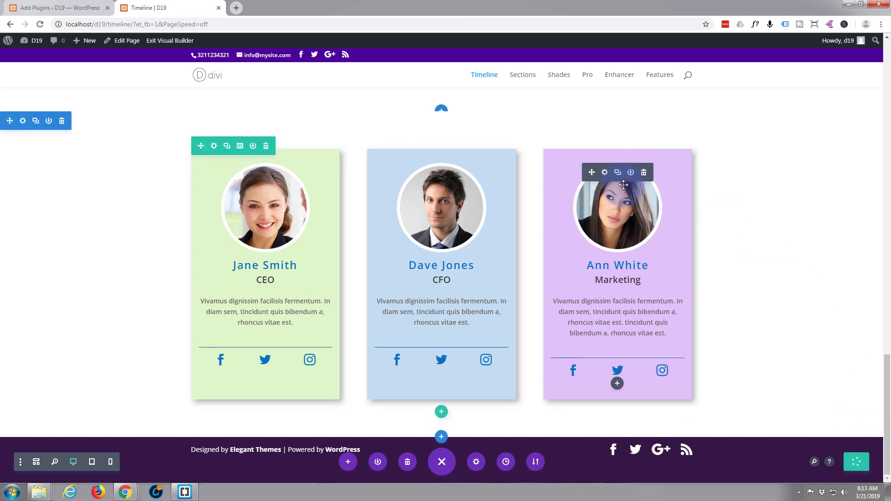
{"action": "left_click", "coordinate": [164, 41]}
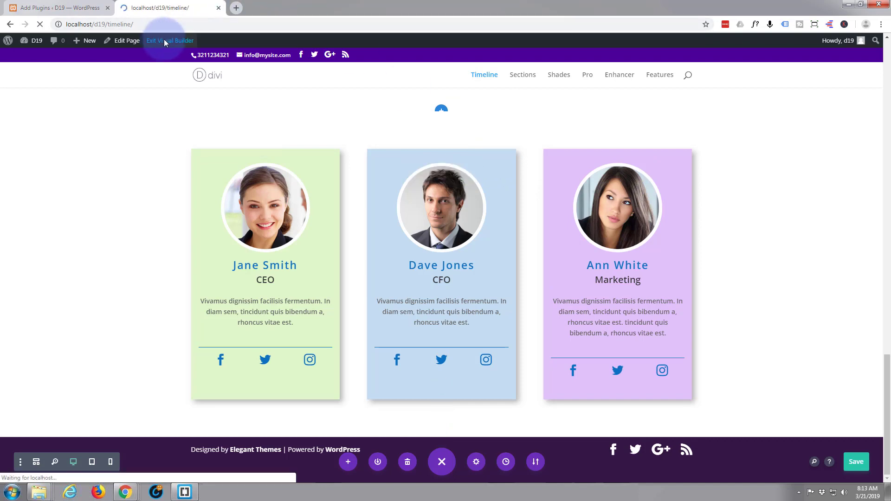
Scroll the live page down to the Jane Smith, Dave Jones and Ann White cards above the footer.
{"action": "scroll", "coordinate": [157, 241], "scroll_direction": "down", "scroll_amount": 10}
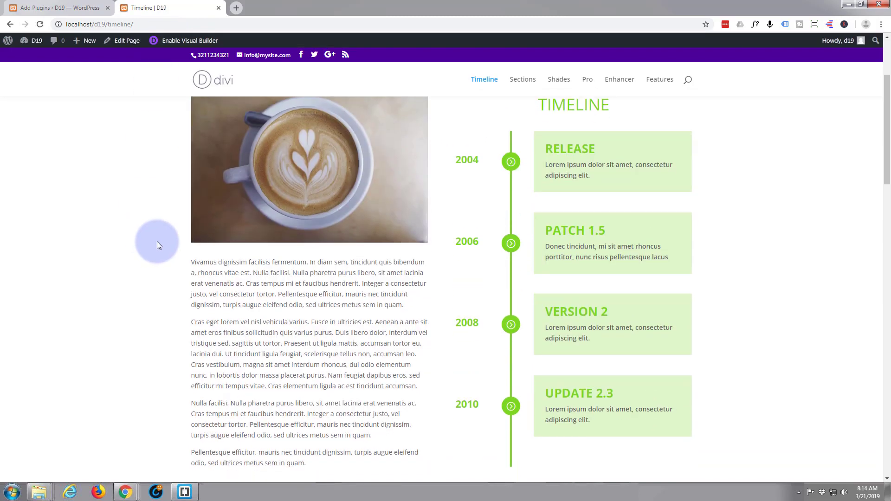
{"action": "scroll", "coordinate": [157, 240], "scroll_direction": "down", "scroll_amount": 15}
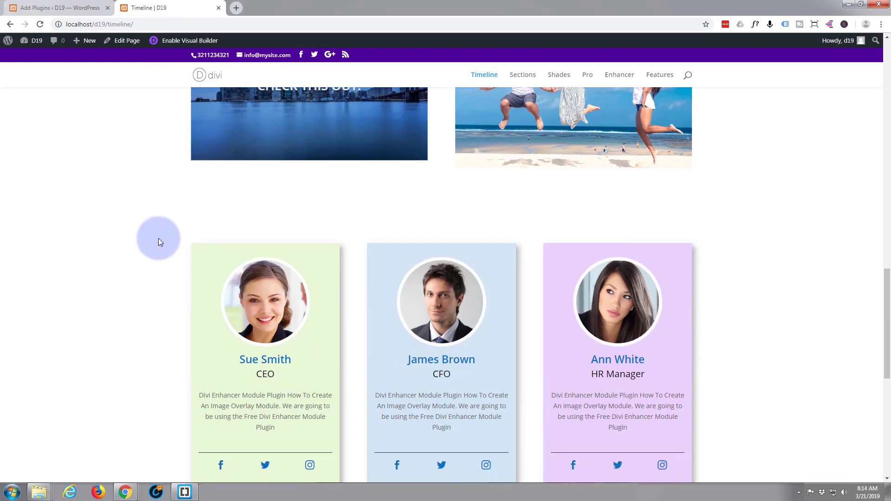
{"action": "scroll", "coordinate": [159, 240], "scroll_direction": "down", "scroll_amount": 2}
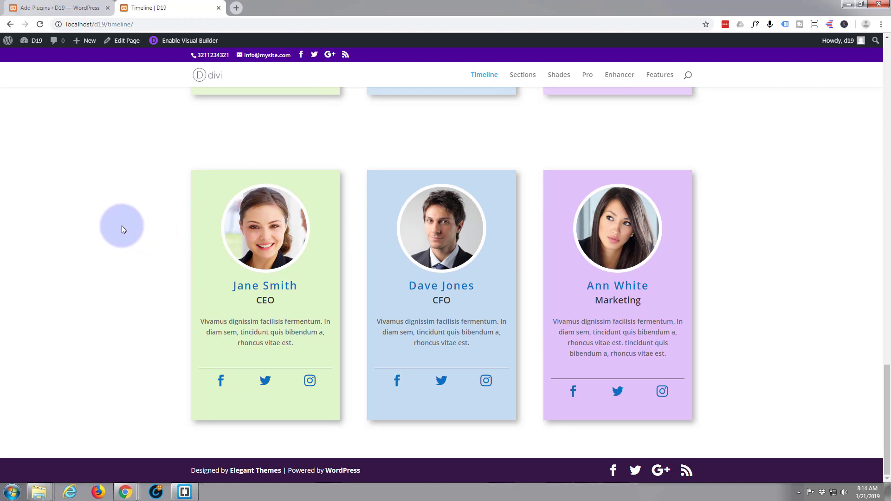